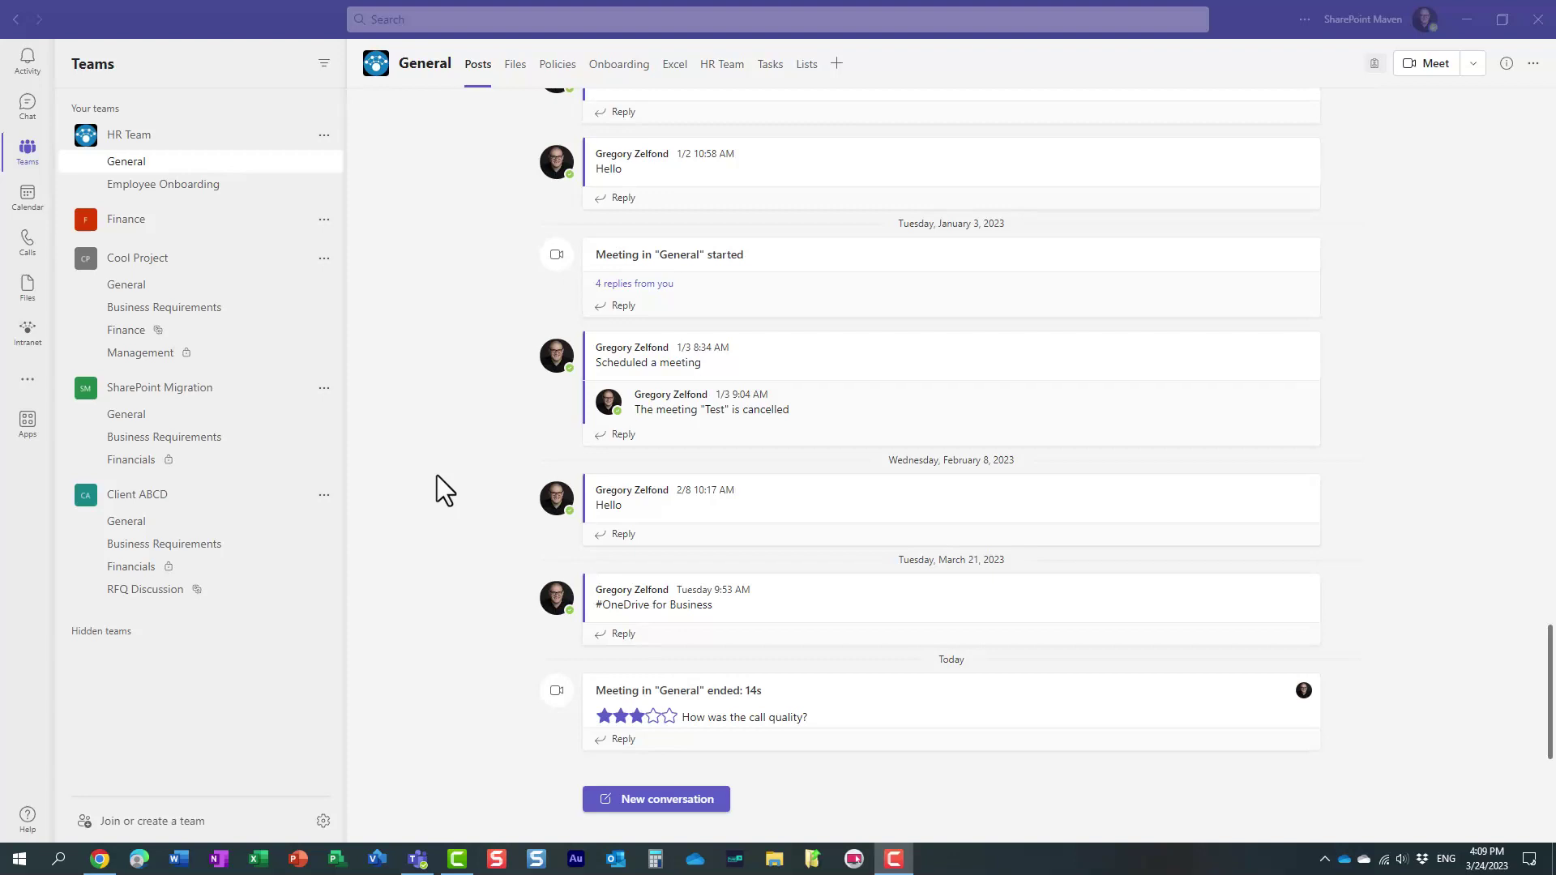
Step: Start a meeting in the HR Team's General channel, join it with computer audio, and dismiss the invitation prompt
{"action": "left_click", "coordinate": [1420, 70]}
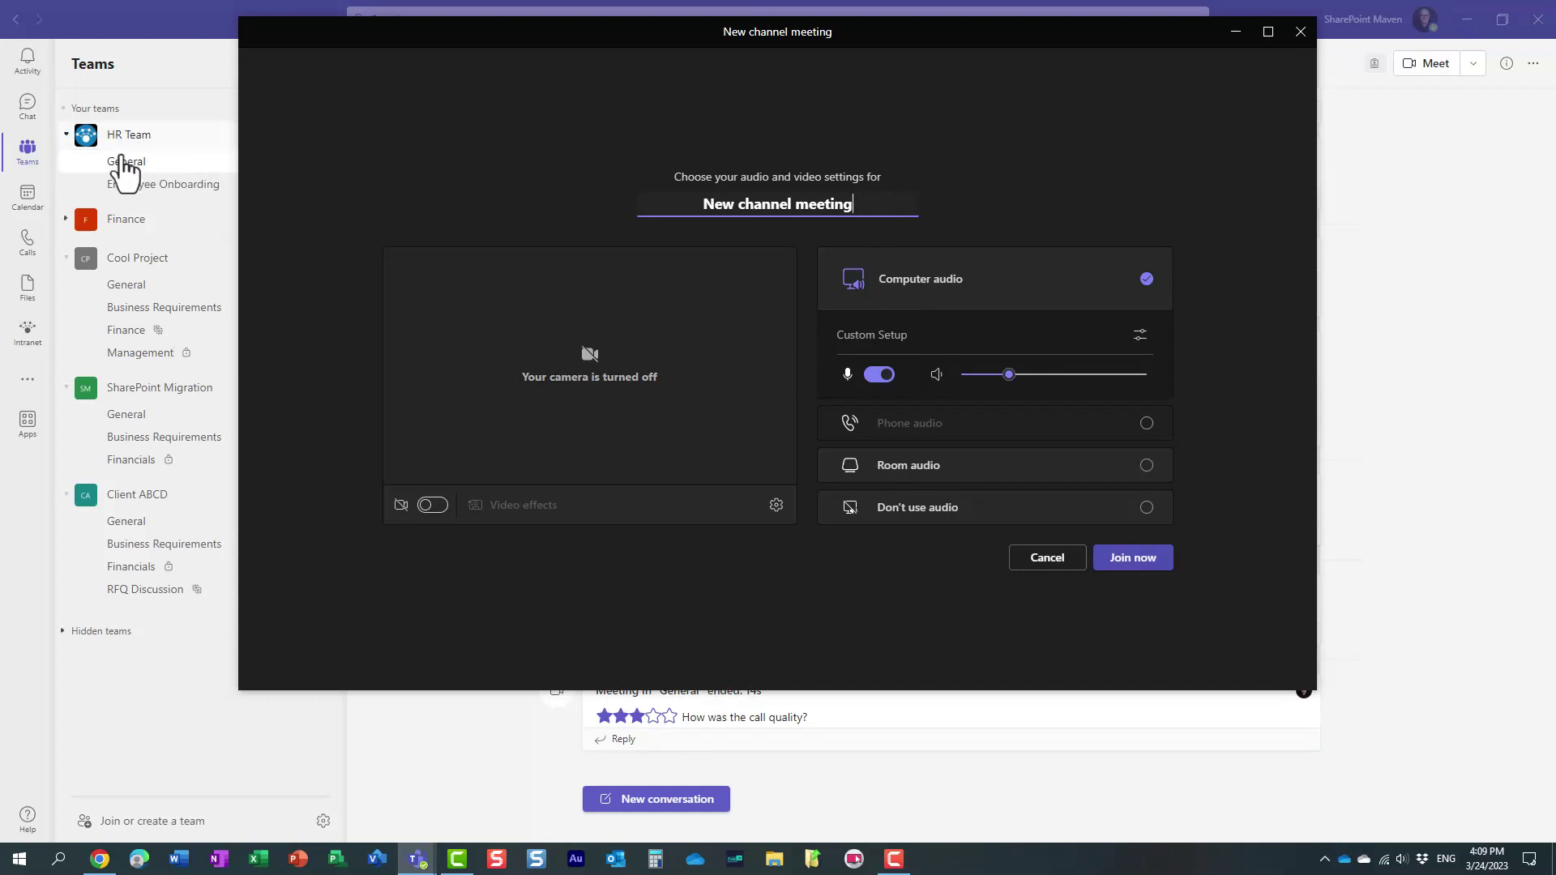
{"action": "left_click", "coordinate": [1130, 568]}
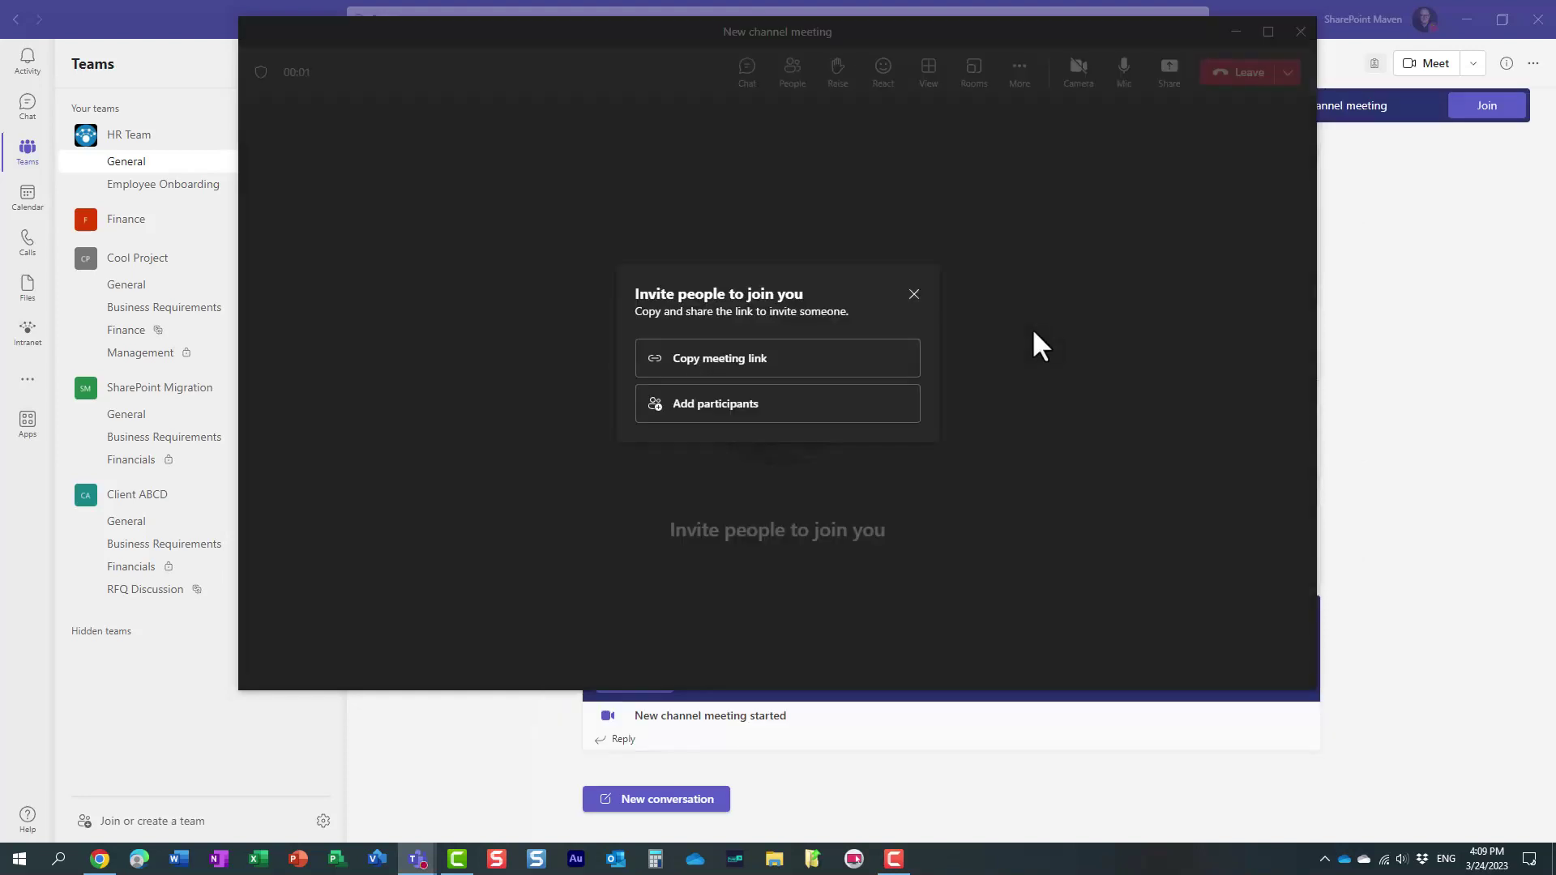
{"action": "left_click", "coordinate": [913, 294]}
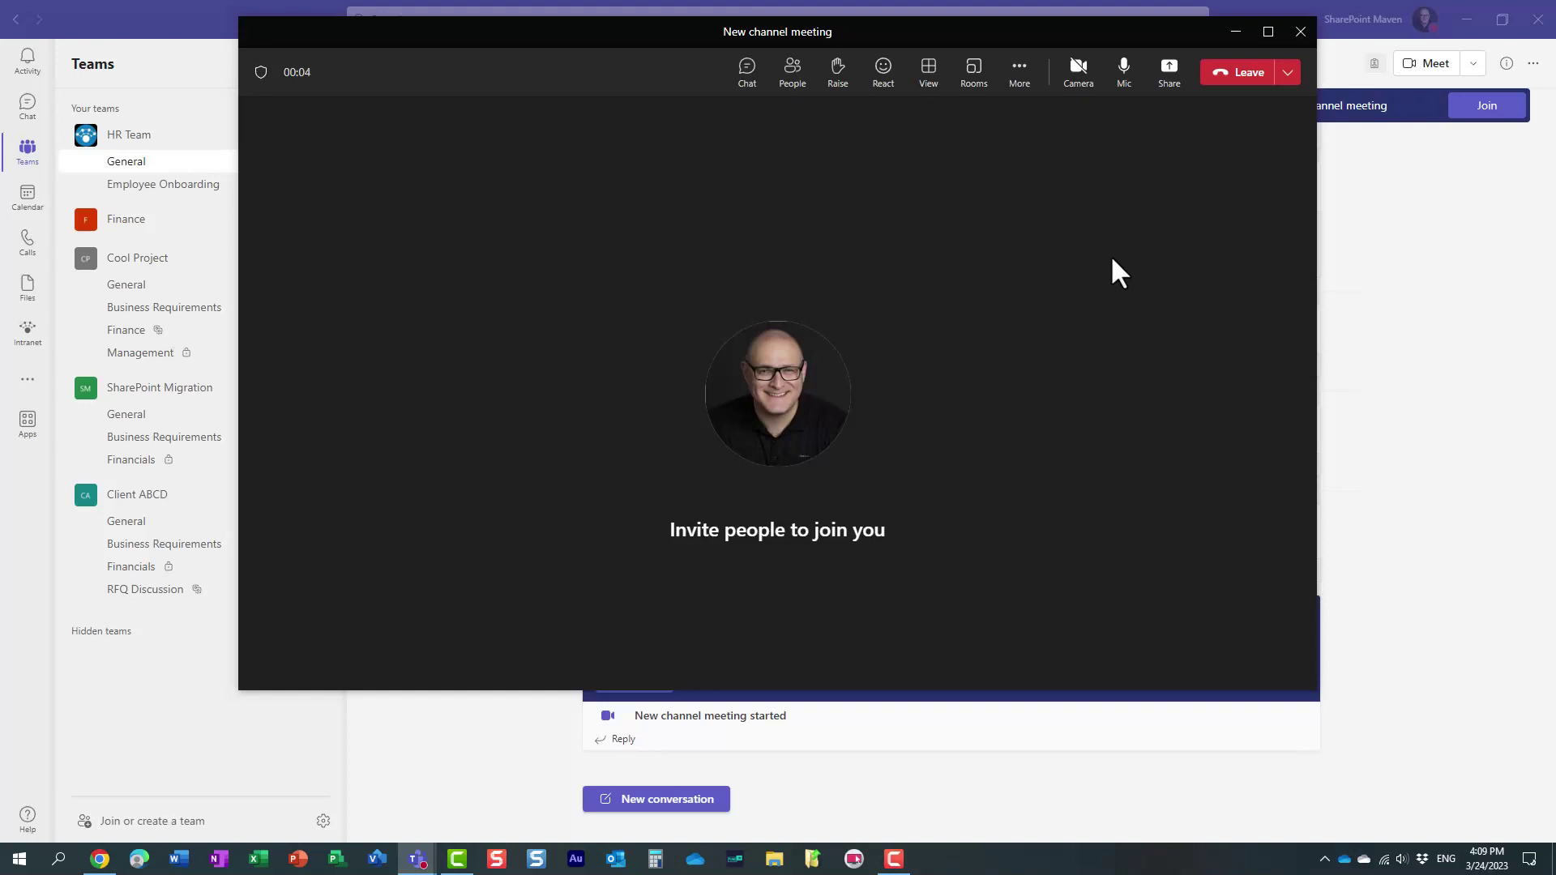
Step: Start recording the channel meeting and dismiss the recording notice
{"action": "left_click", "coordinate": [1019, 75]}
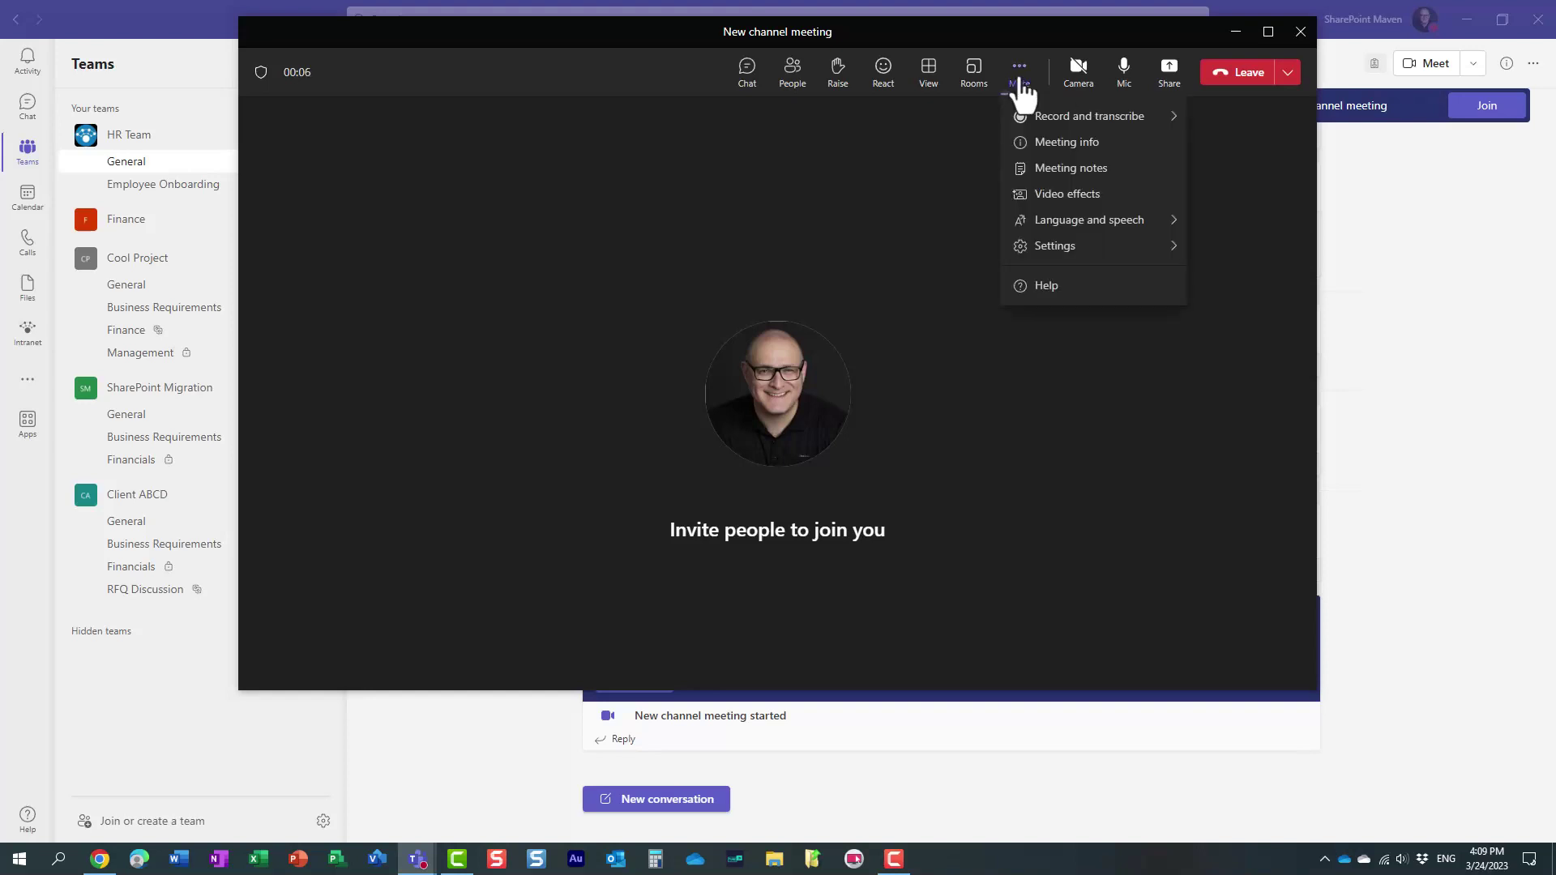
{"action": "mouse_move", "coordinate": [1051, 120]}
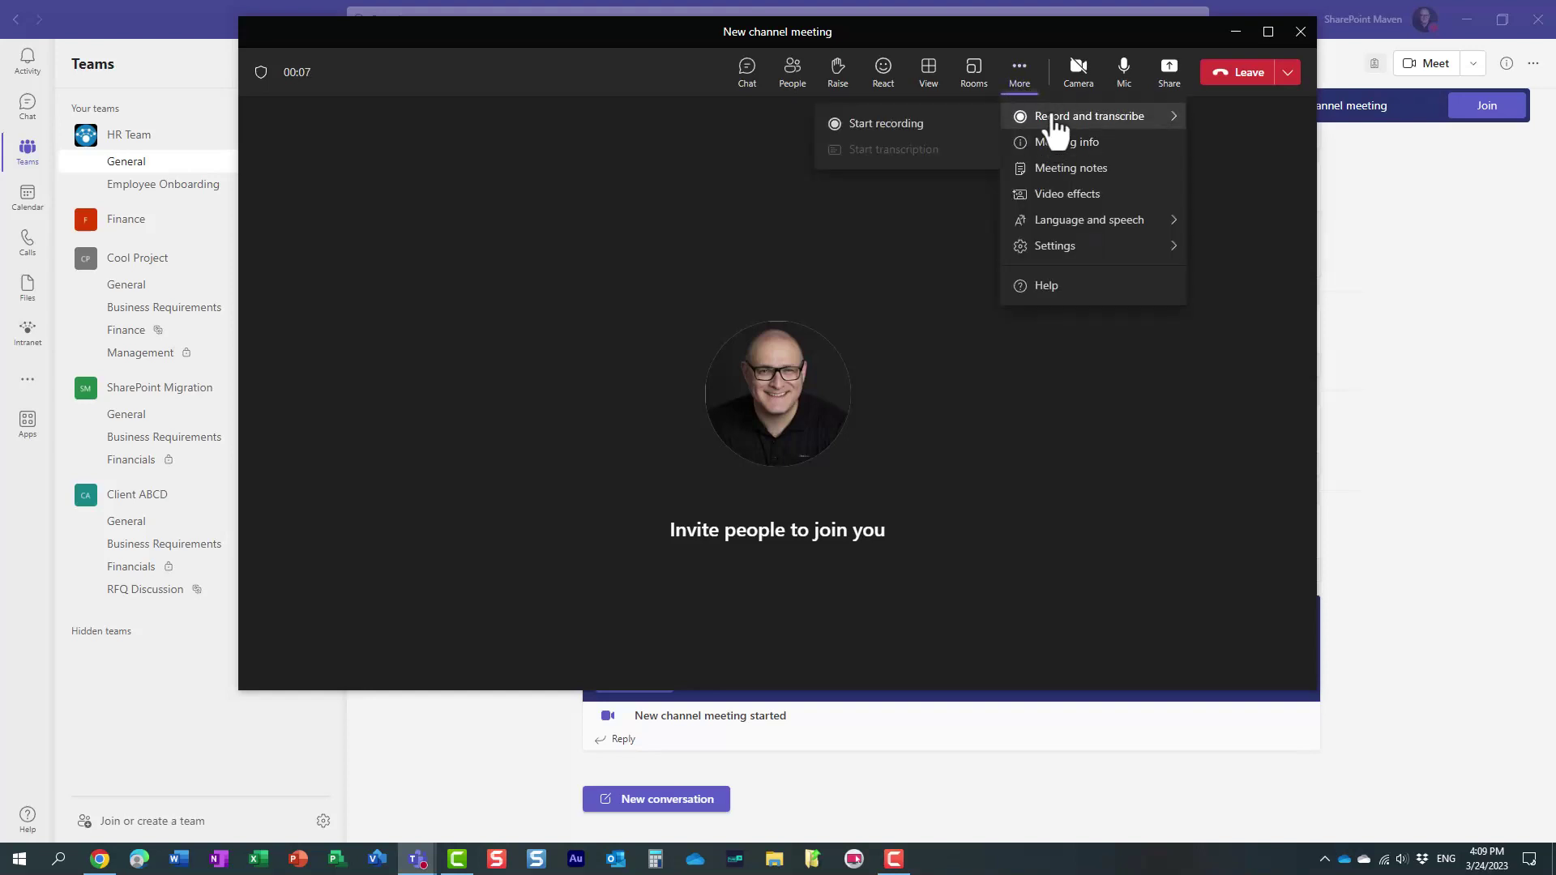
{"action": "left_click", "coordinate": [904, 126]}
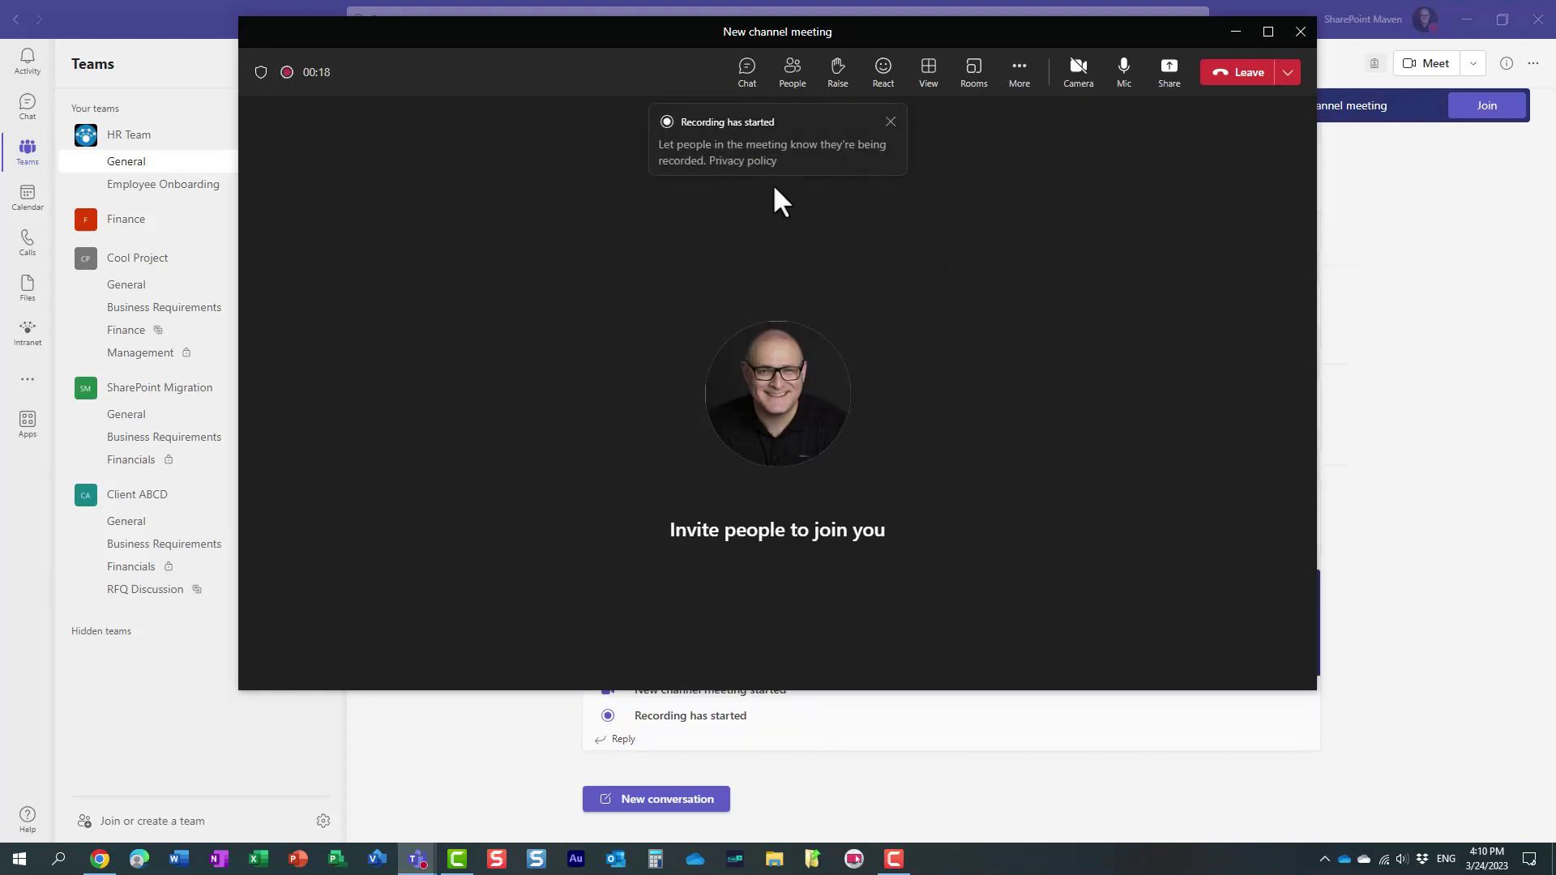
{"action": "left_click", "coordinate": [891, 123]}
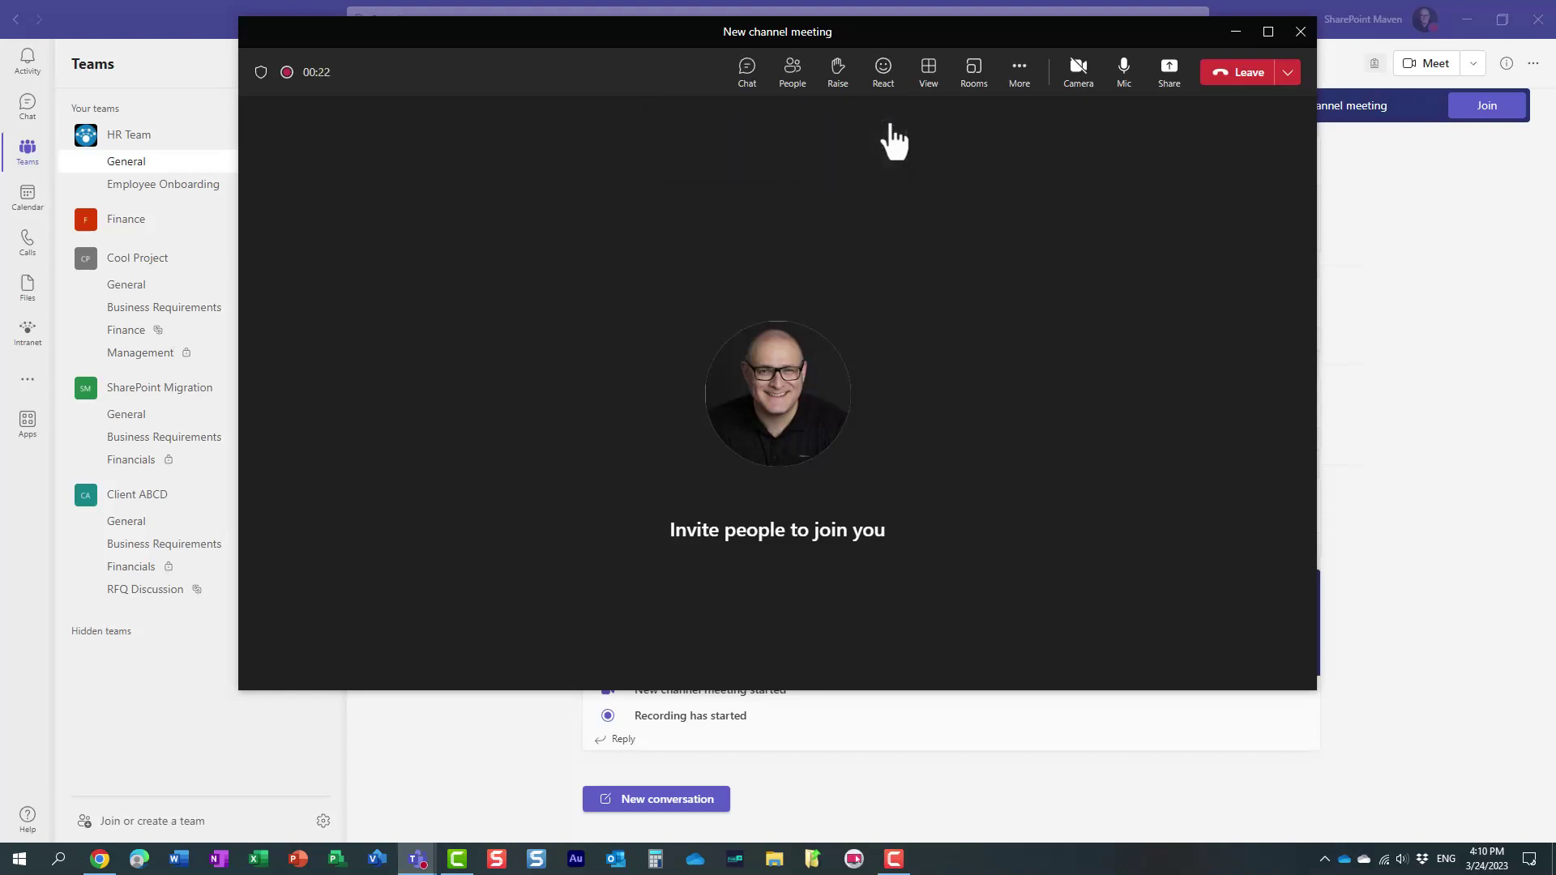
Step: Stop the meeting recording and confirm
{"action": "left_click", "coordinate": [1016, 81]}
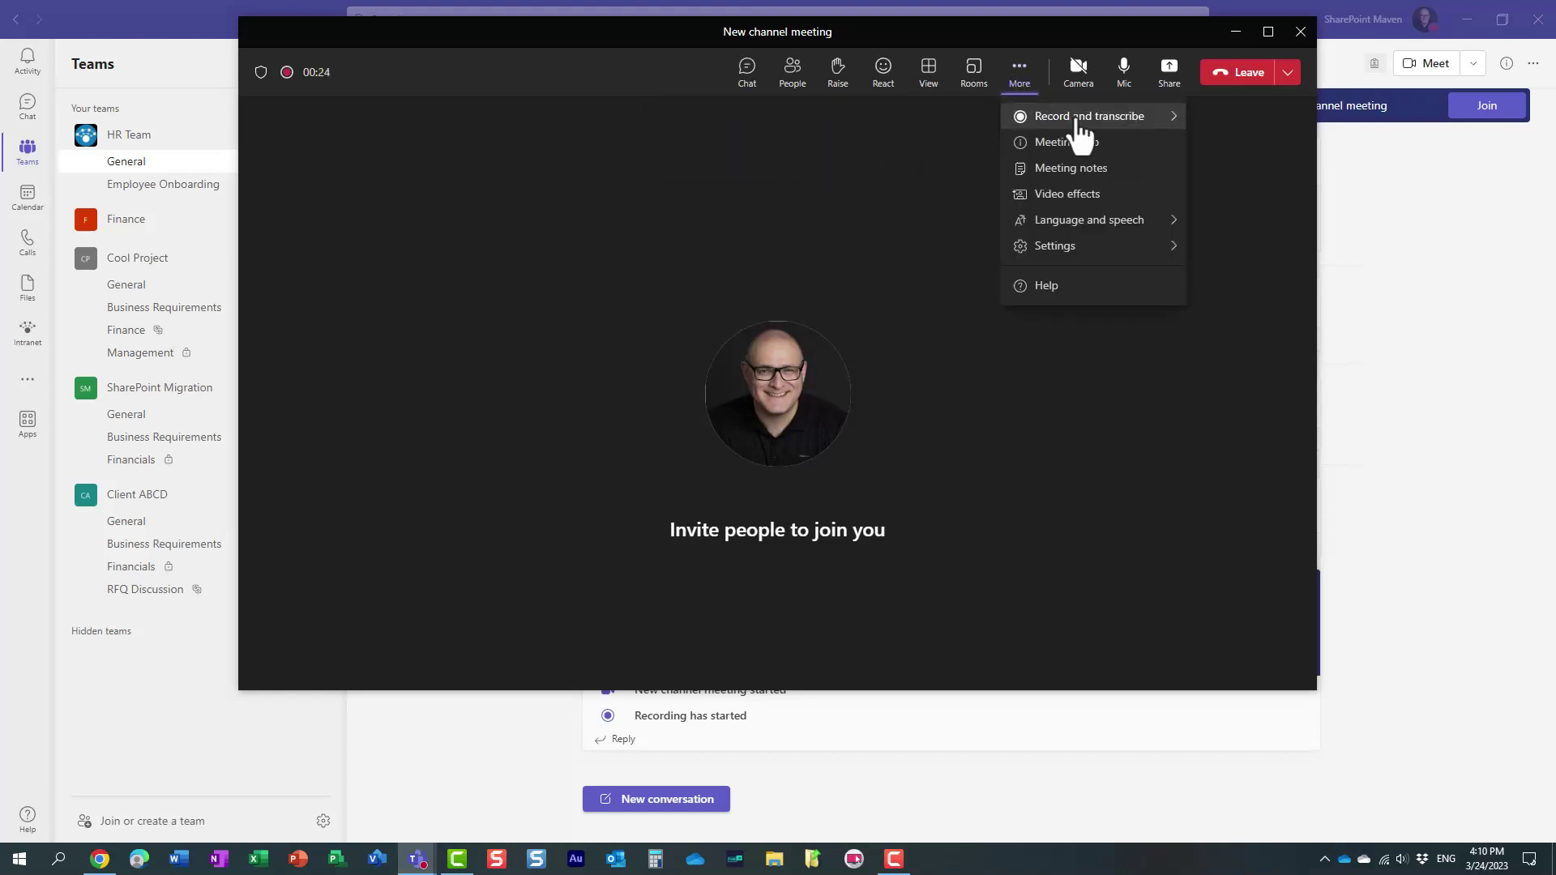
{"action": "mouse_move", "coordinate": [1083, 130]}
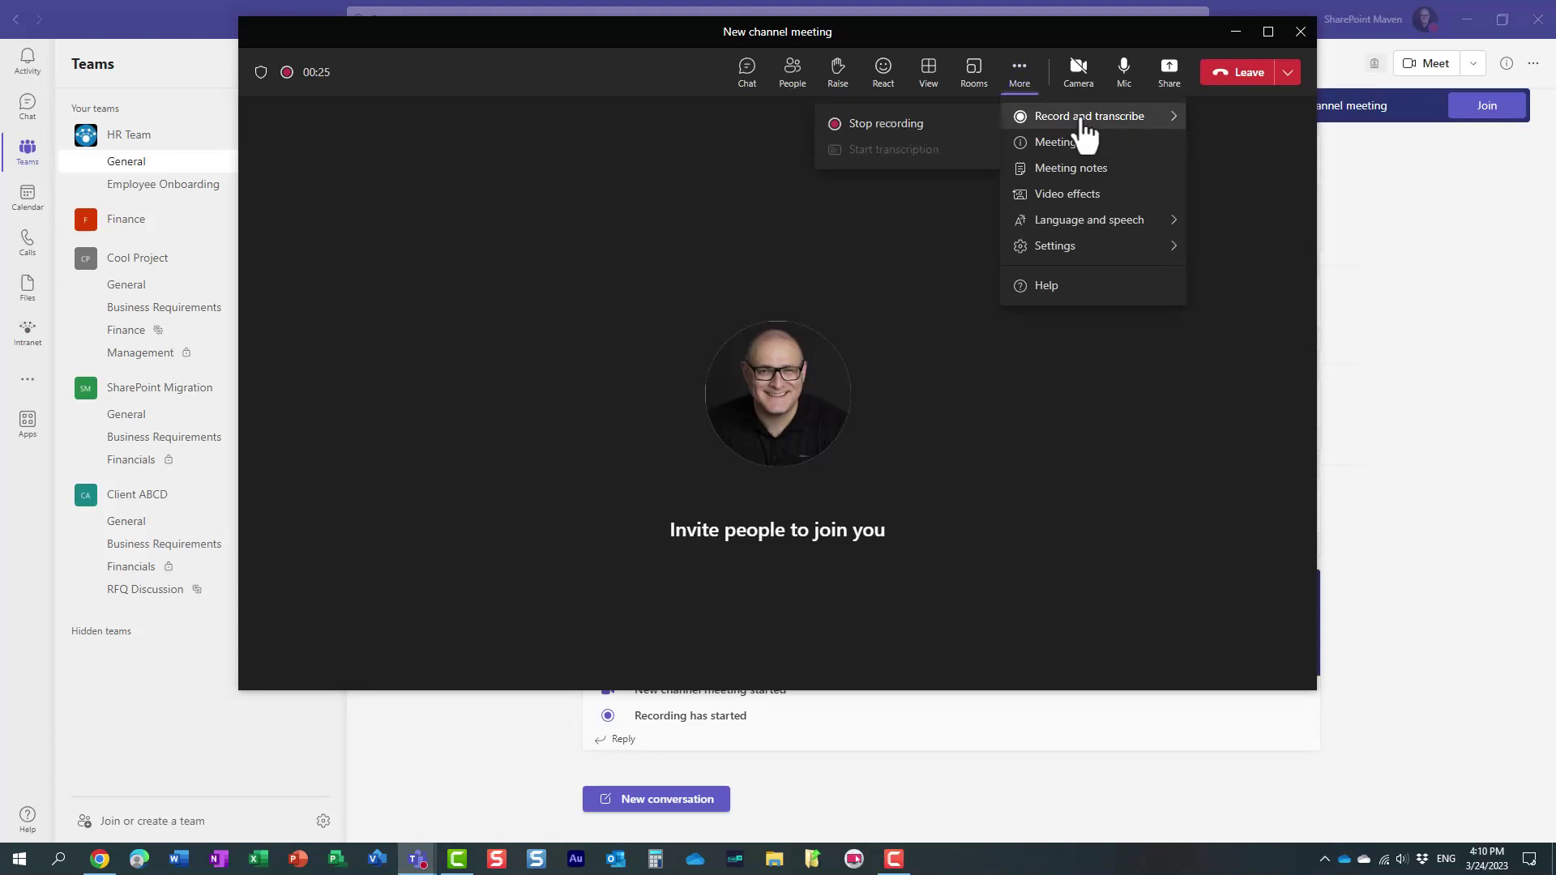
{"action": "left_click", "coordinate": [885, 123]}
{"action": "left_click", "coordinate": [879, 363]}
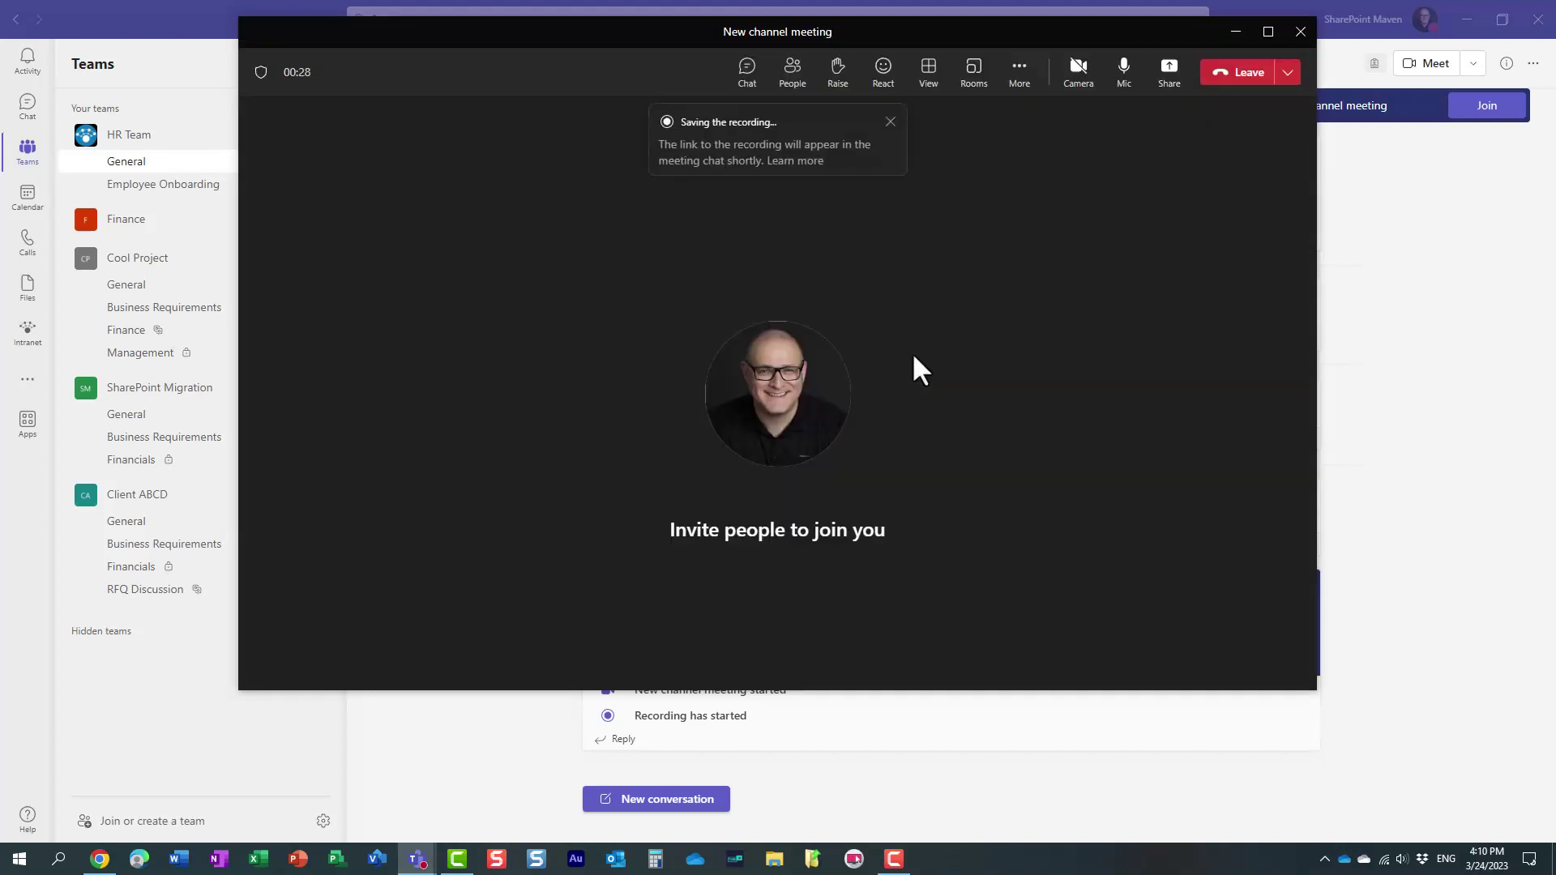
Step: End the meeting for everyone and rate its call quality five stars in the channel post
{"action": "left_click", "coordinate": [1287, 75]}
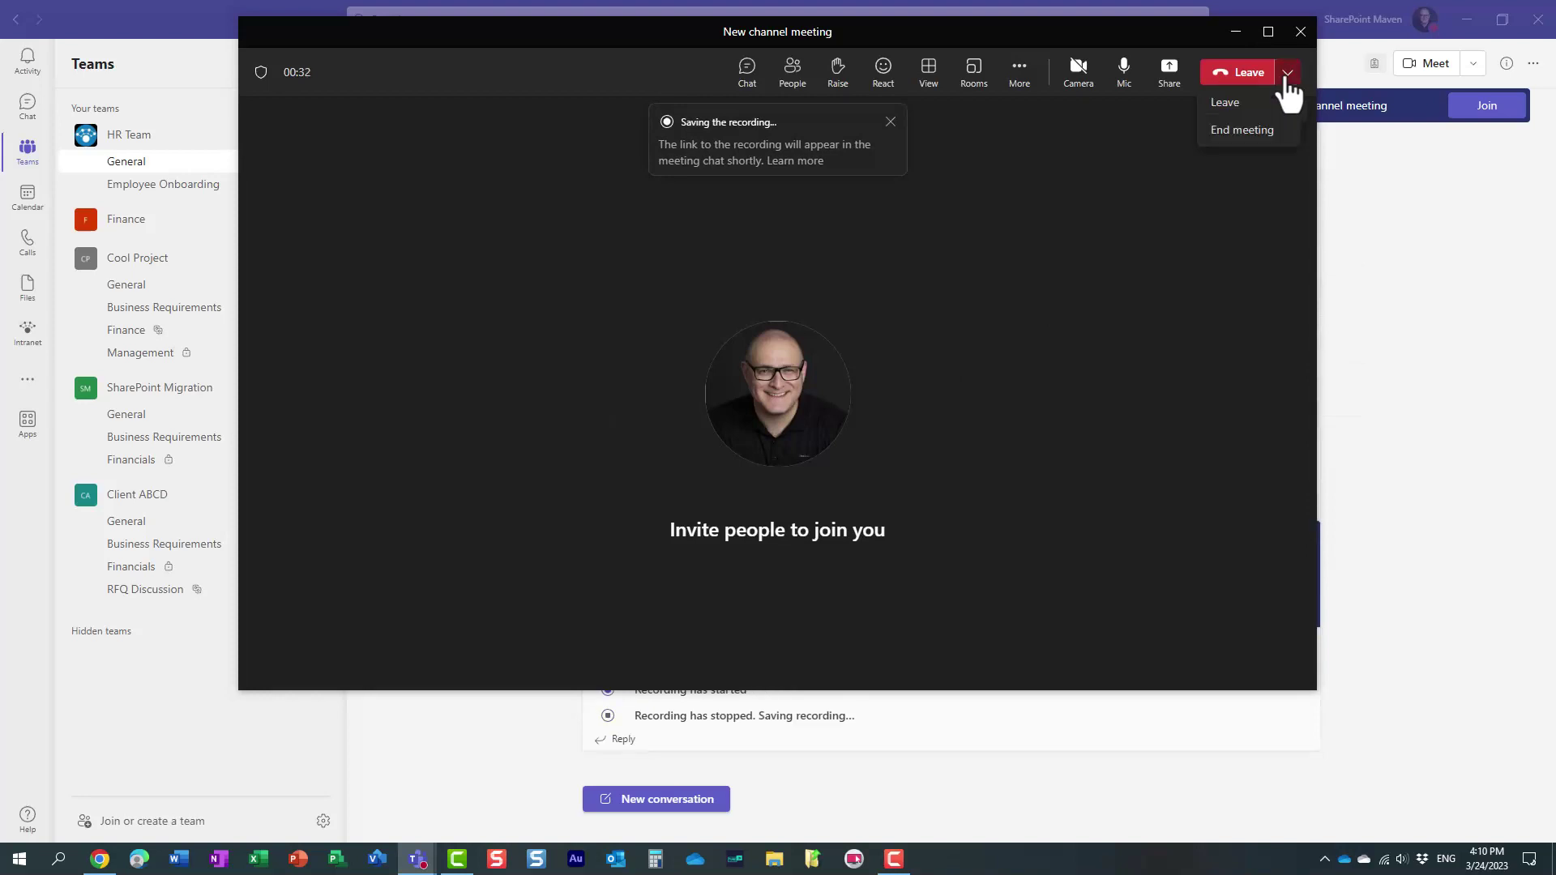
{"action": "left_click", "coordinate": [1245, 132]}
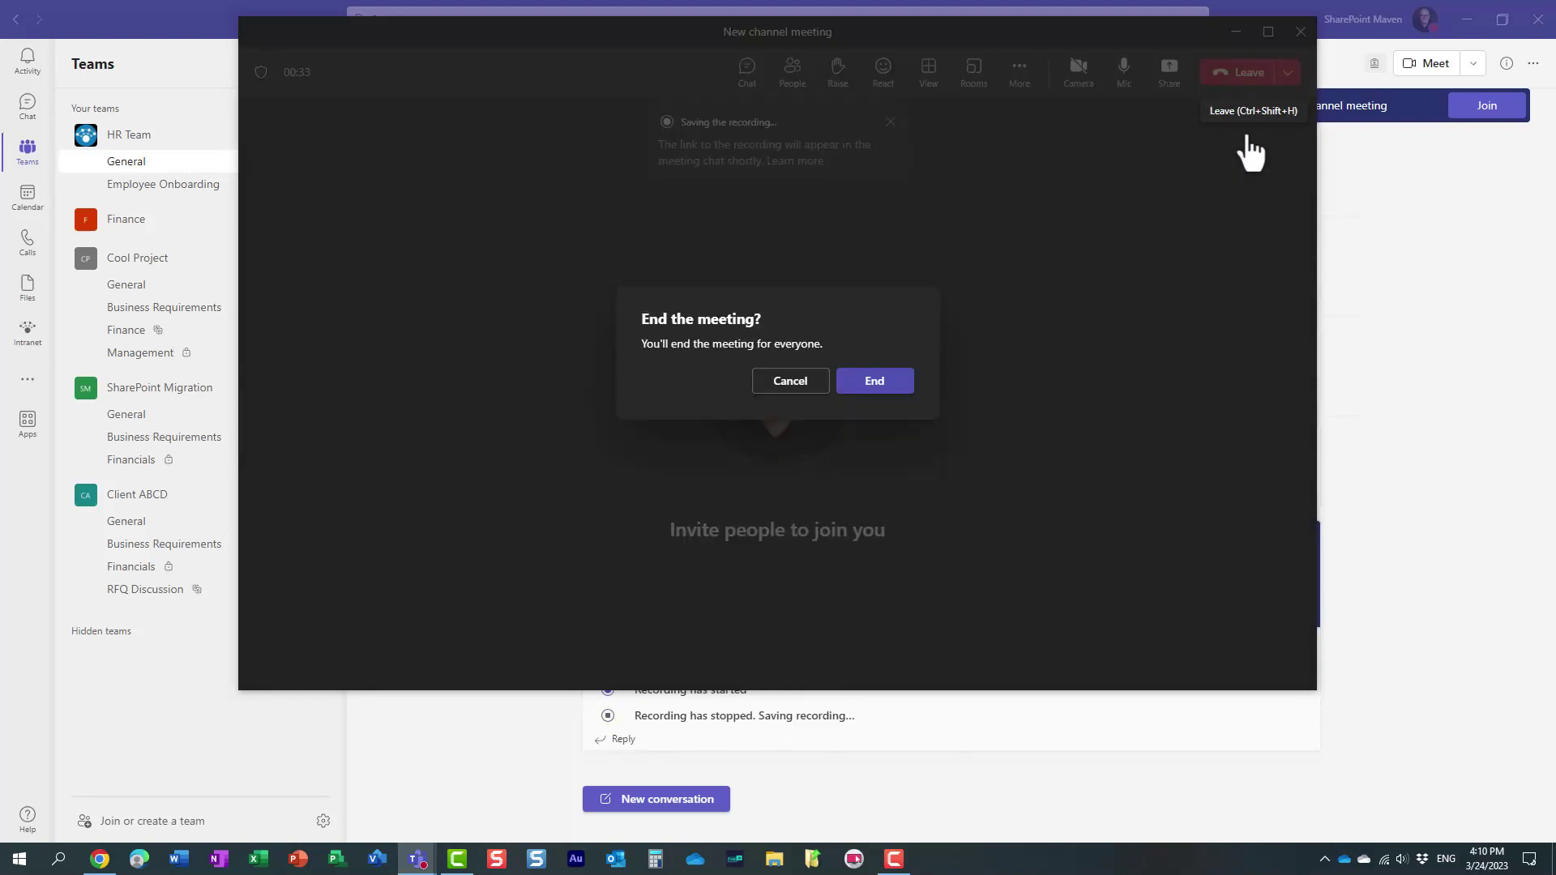
{"action": "left_click", "coordinate": [882, 384]}
{"action": "left_click", "coordinate": [646, 608]}
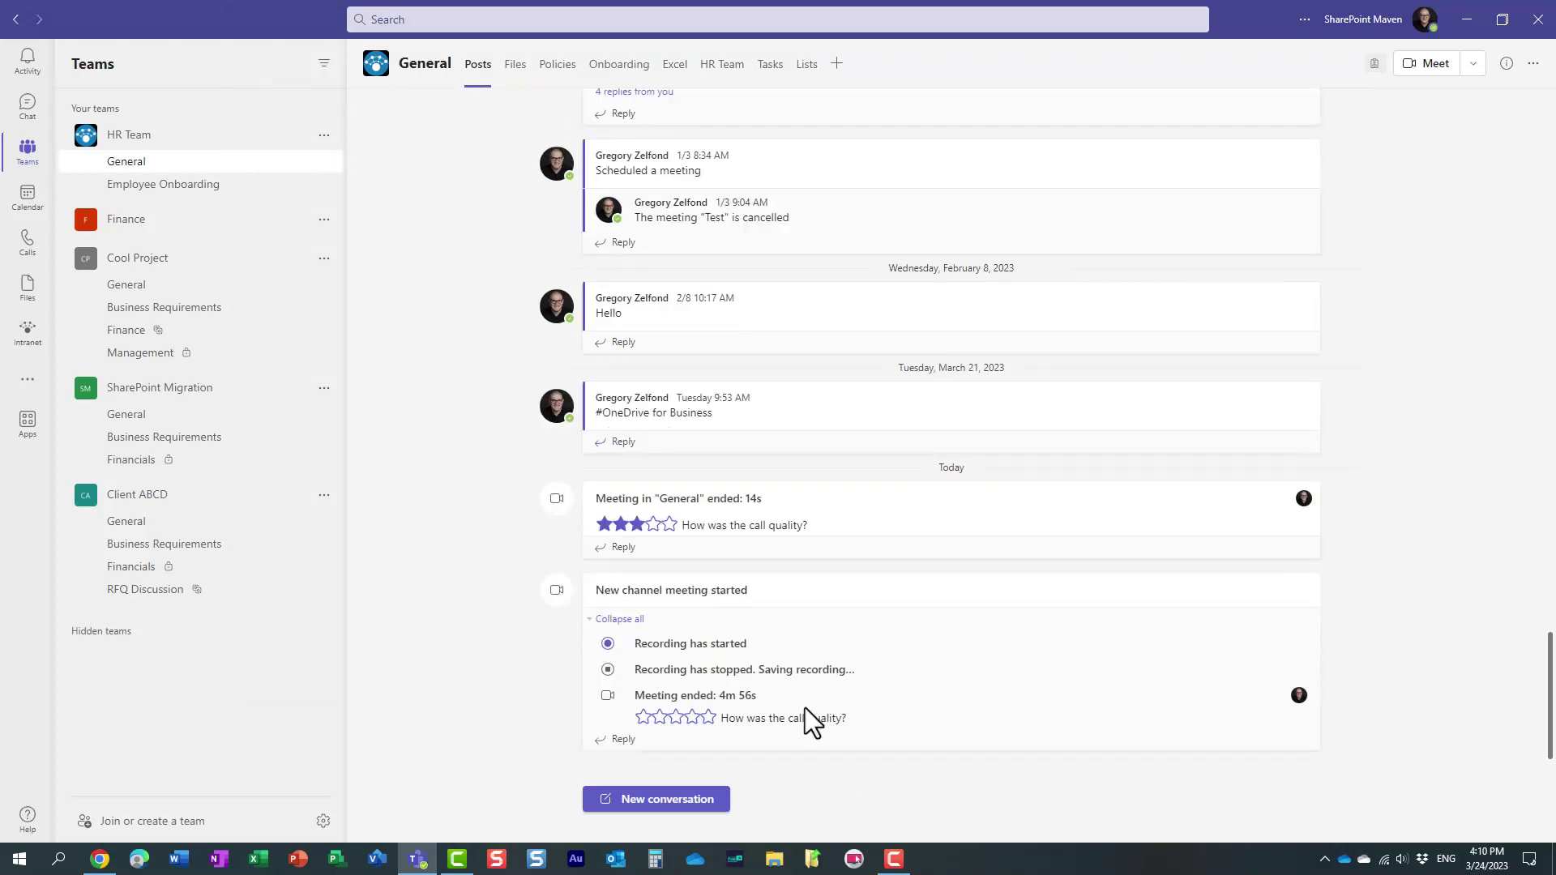
{"action": "left_click", "coordinate": [708, 717]}
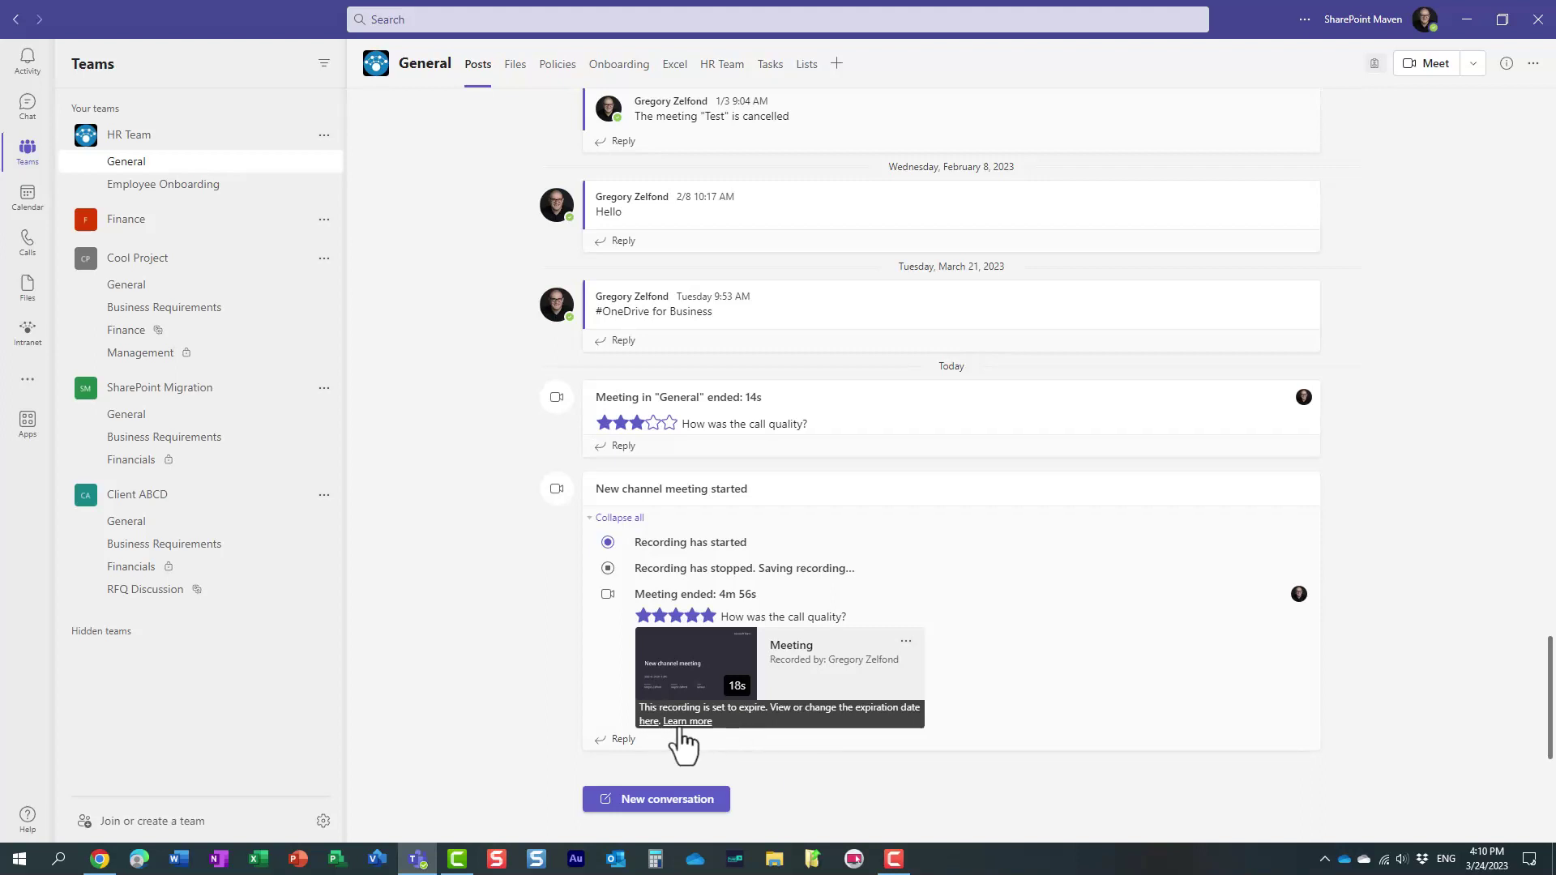
Step: Open the recording in Stream from the expiration notice in the channel post and examine its expiration options
{"action": "left_click", "coordinate": [649, 722]}
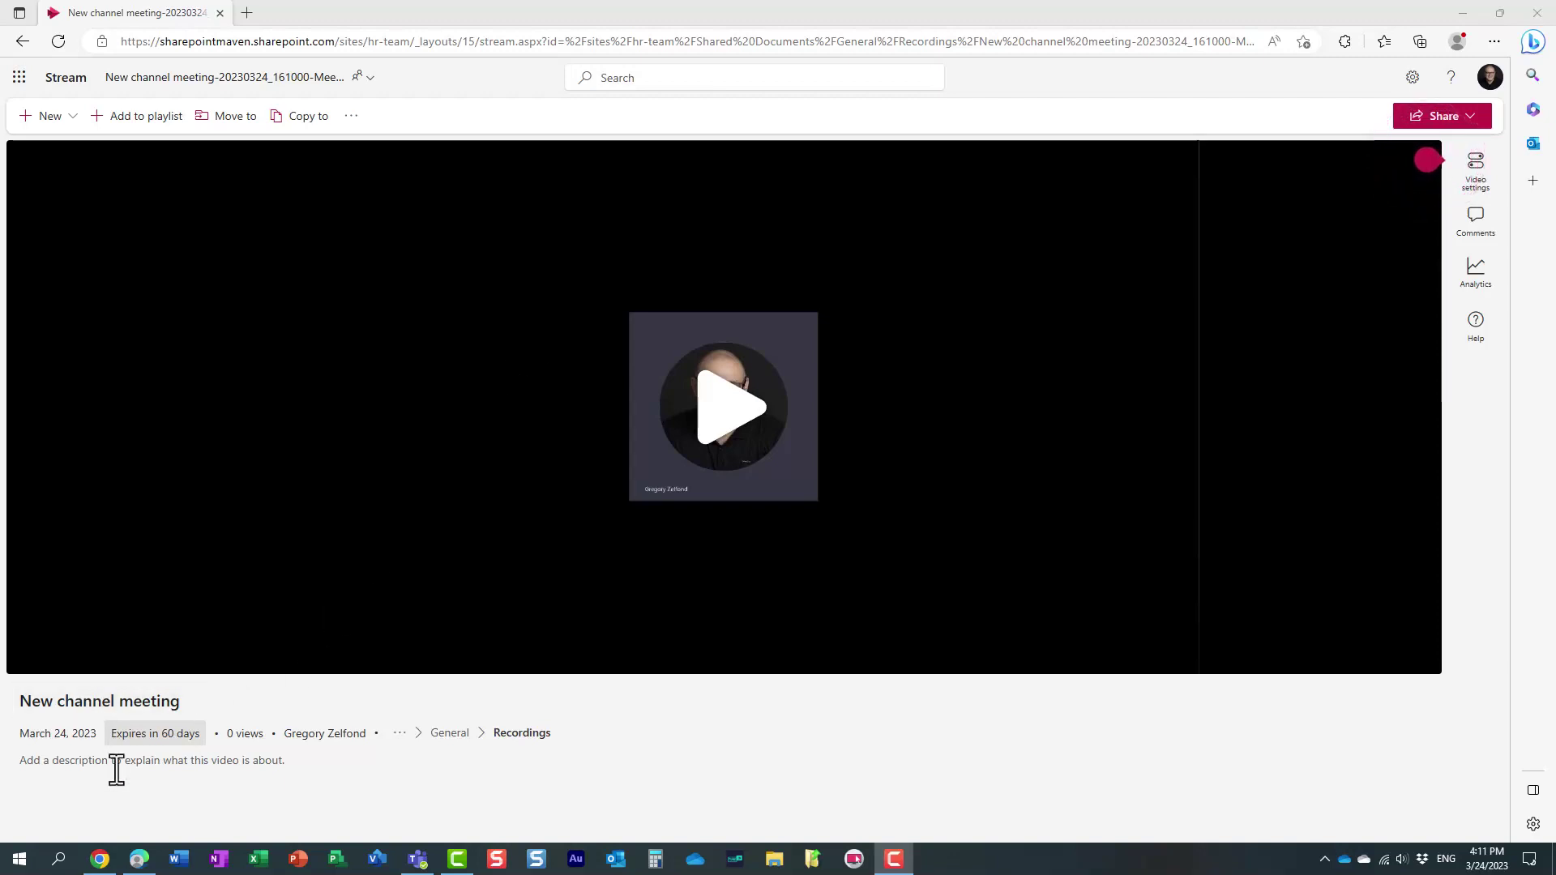
{"action": "mouse_move", "coordinate": [191, 739]}
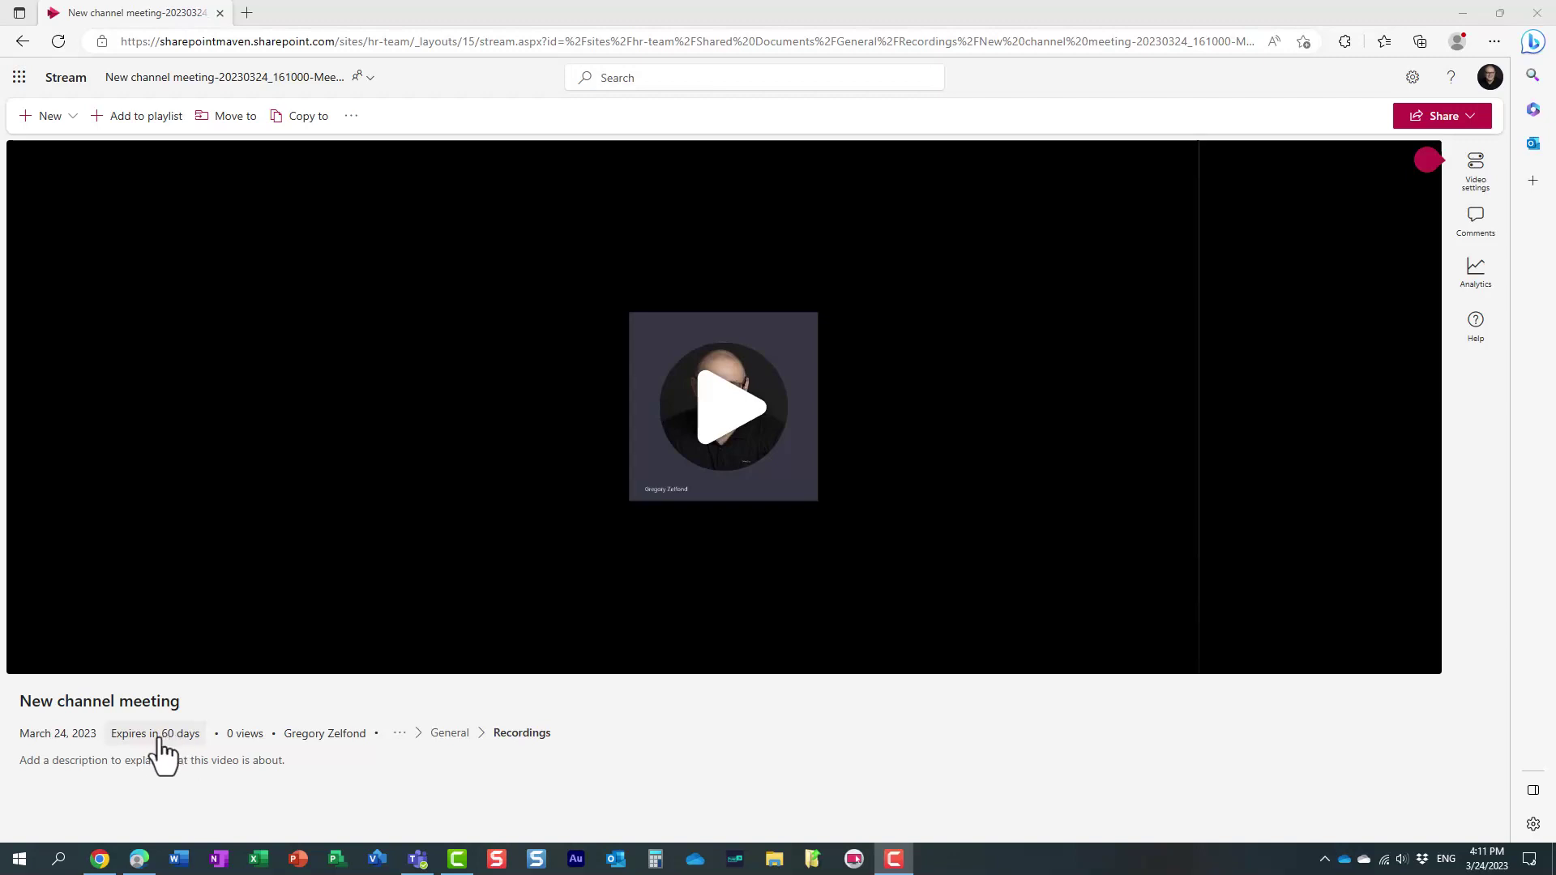
{"action": "left_click", "coordinate": [158, 734]}
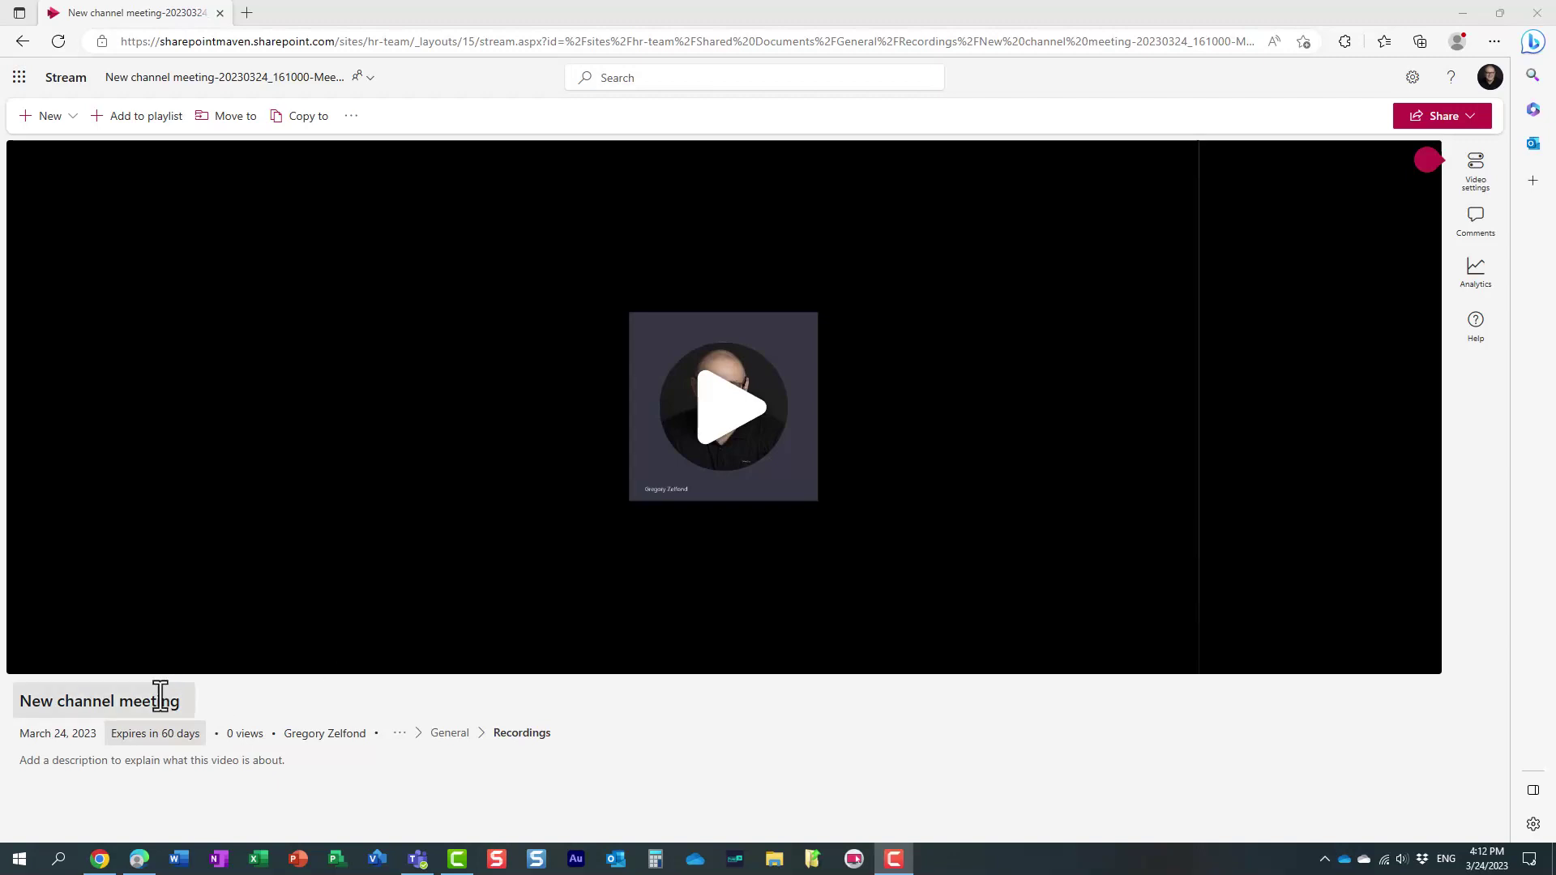
{"action": "left_click", "coordinate": [165, 737]}
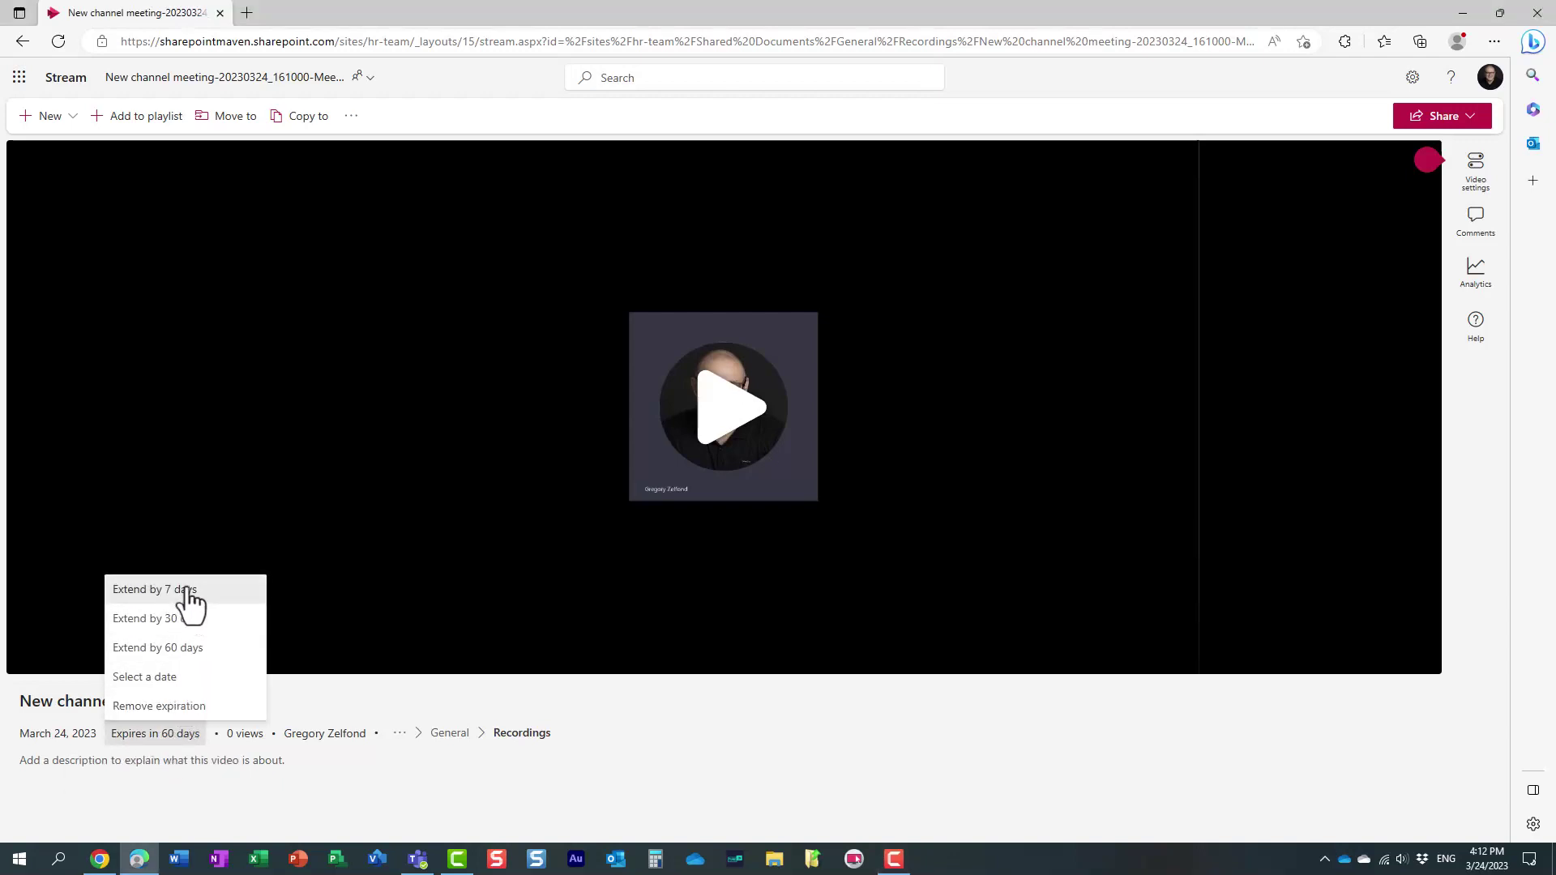
{"action": "left_click", "coordinate": [160, 679]}
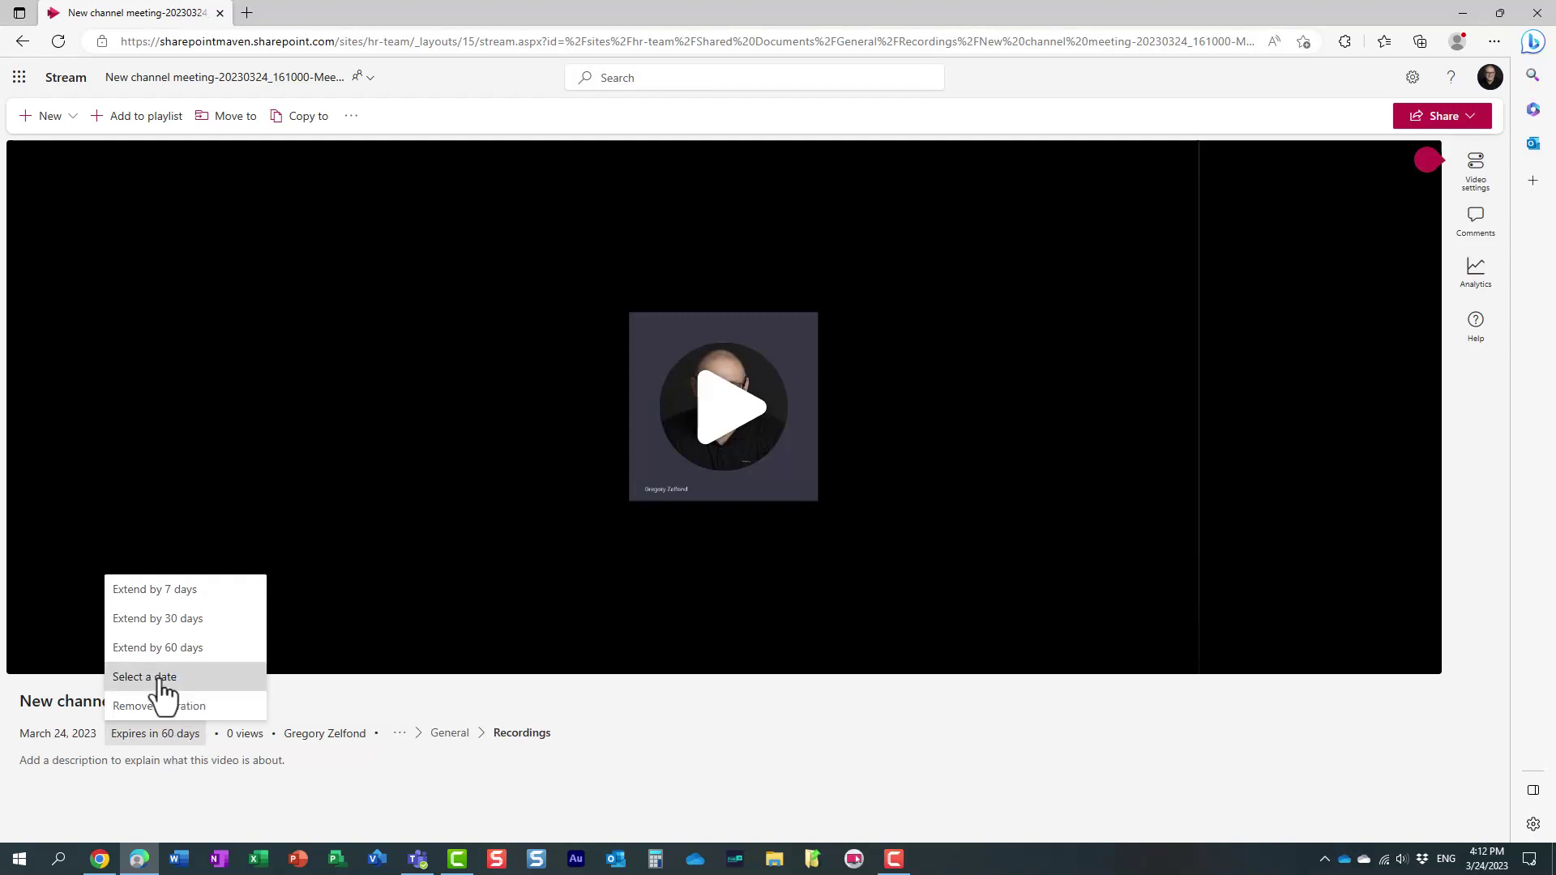
{"action": "left_click", "coordinate": [438, 713]}
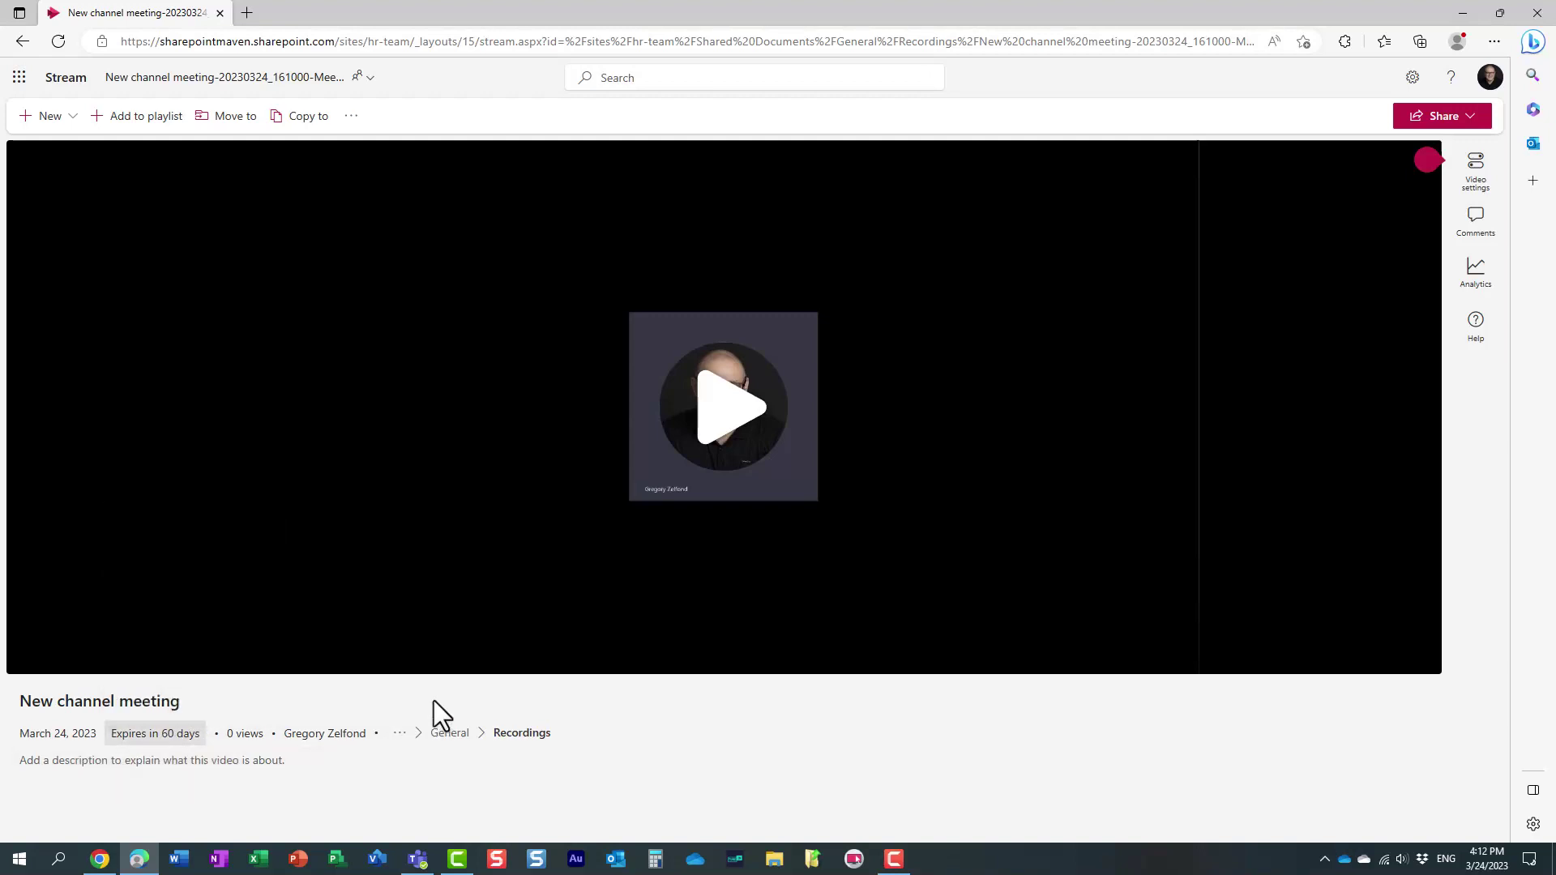
{"action": "left_click", "coordinate": [171, 737]}
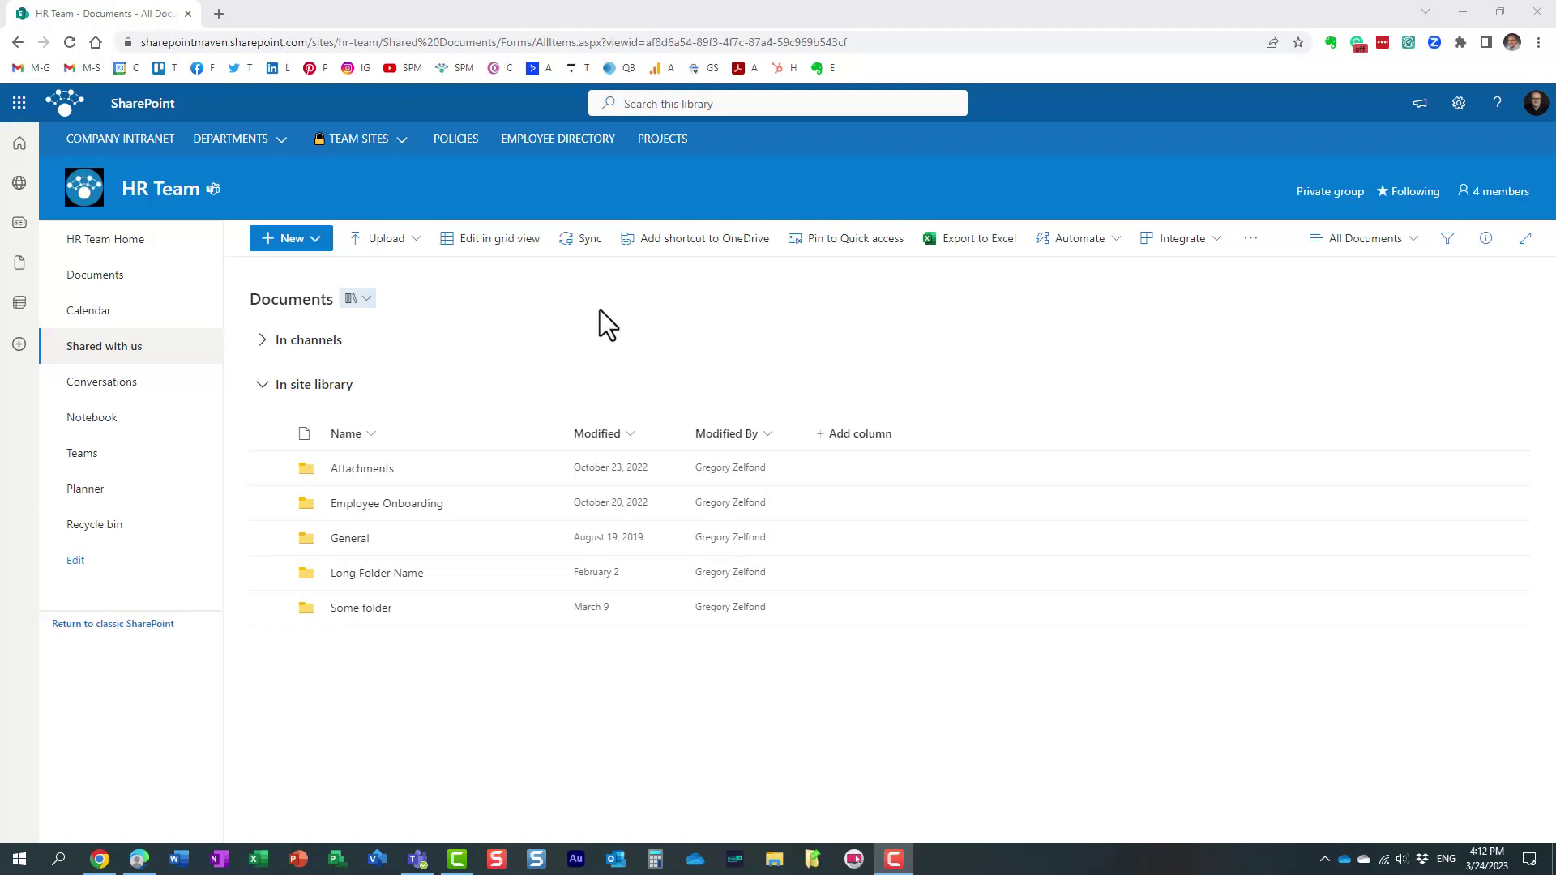
Step: Revisit the General channel in Teams, then switch to the HR Team SharePoint library and open General's Recordings folder
{"action": "left_click", "coordinate": [416, 858]}
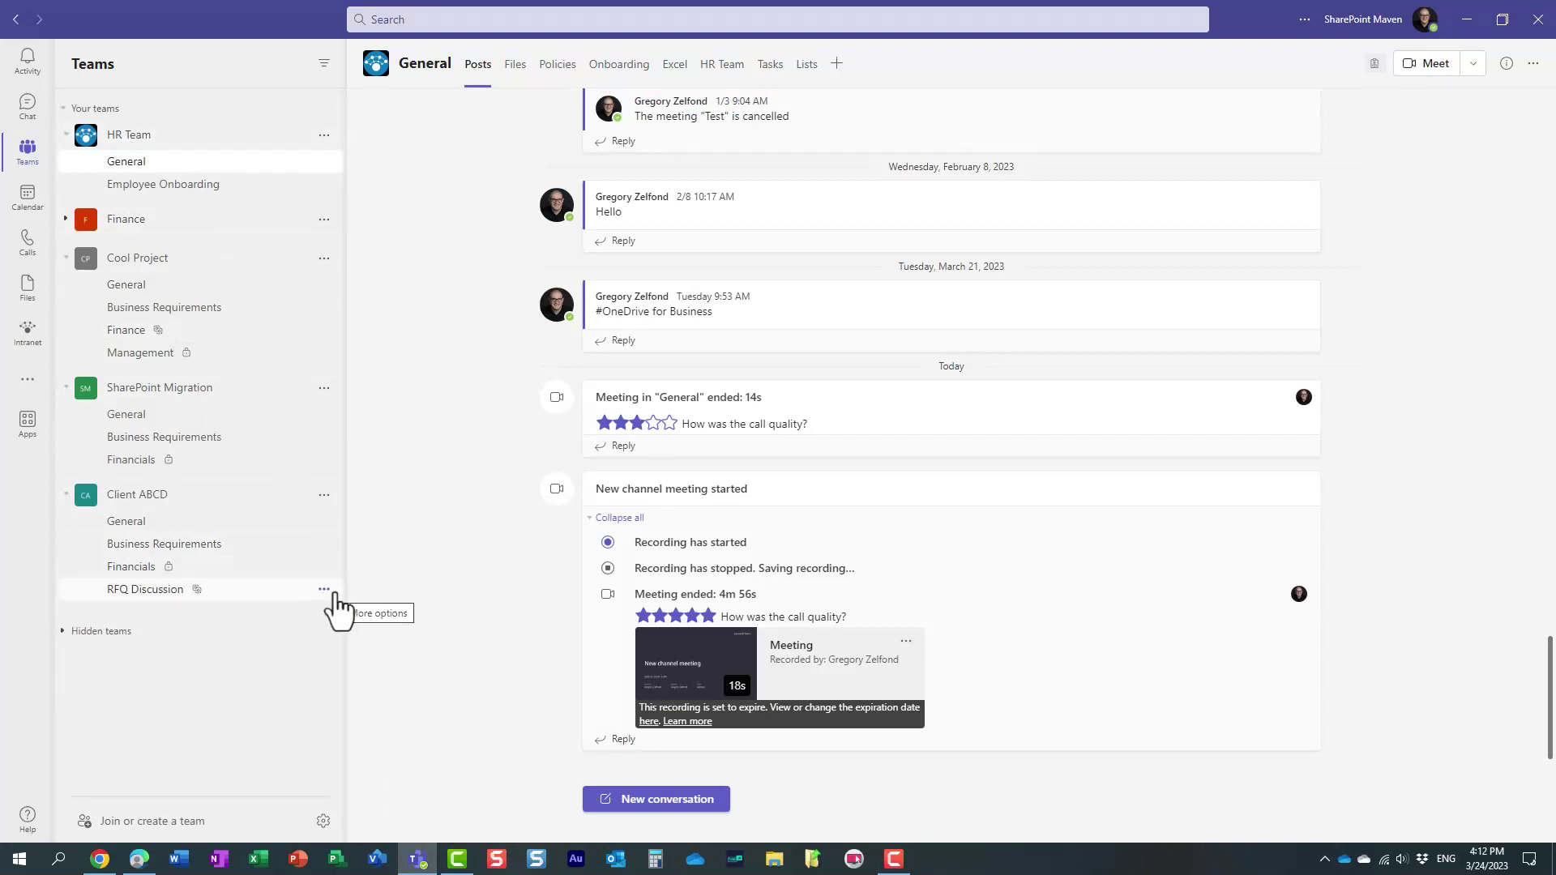
{"action": "left_click", "coordinate": [130, 162]}
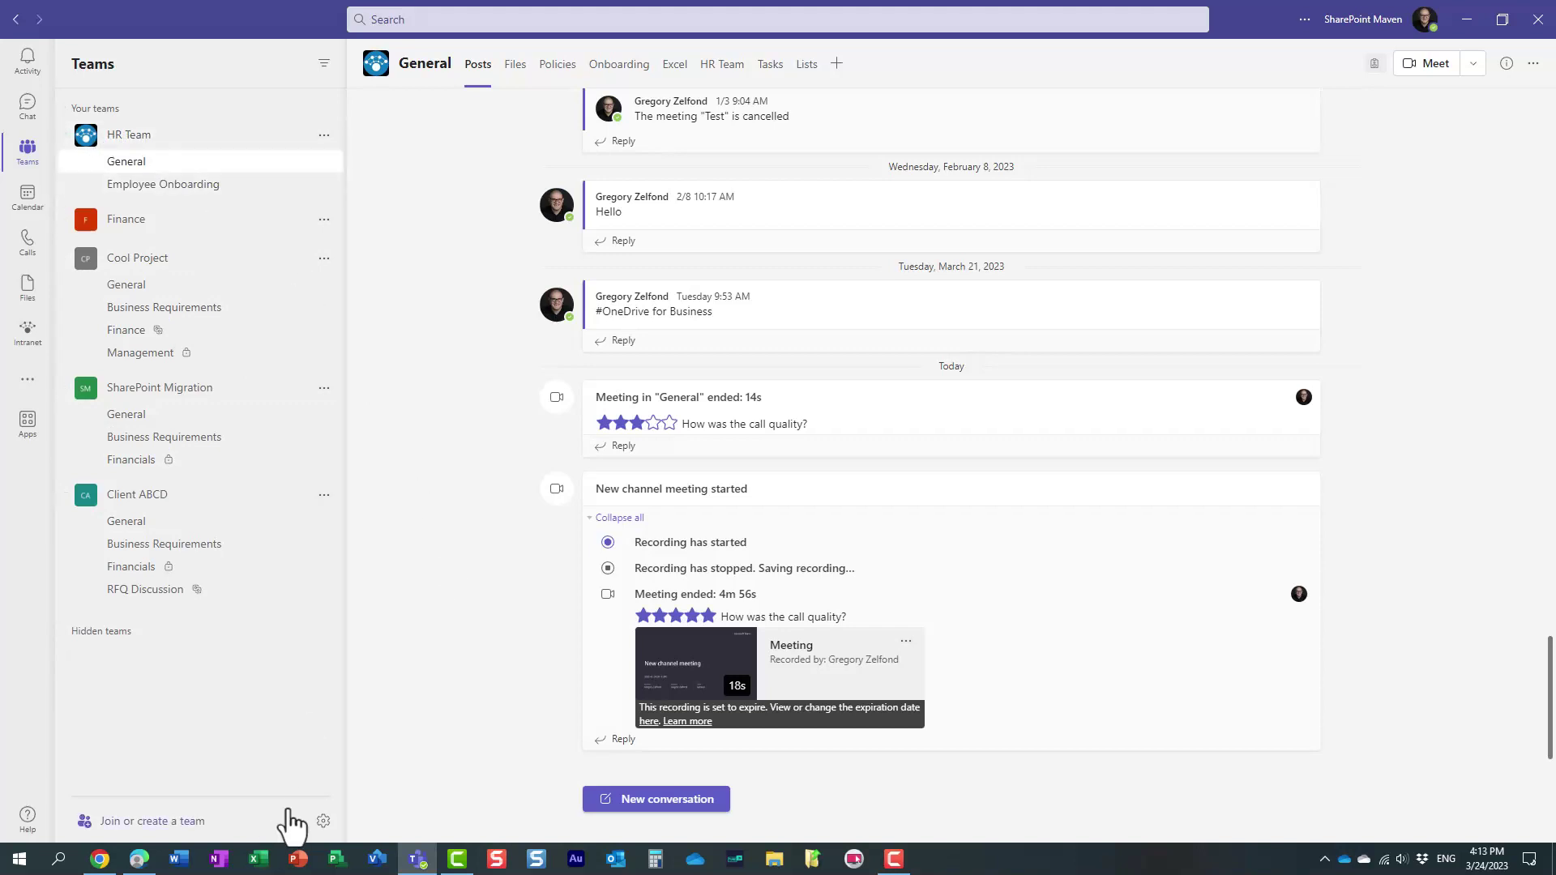
{"action": "left_click", "coordinate": [99, 861]}
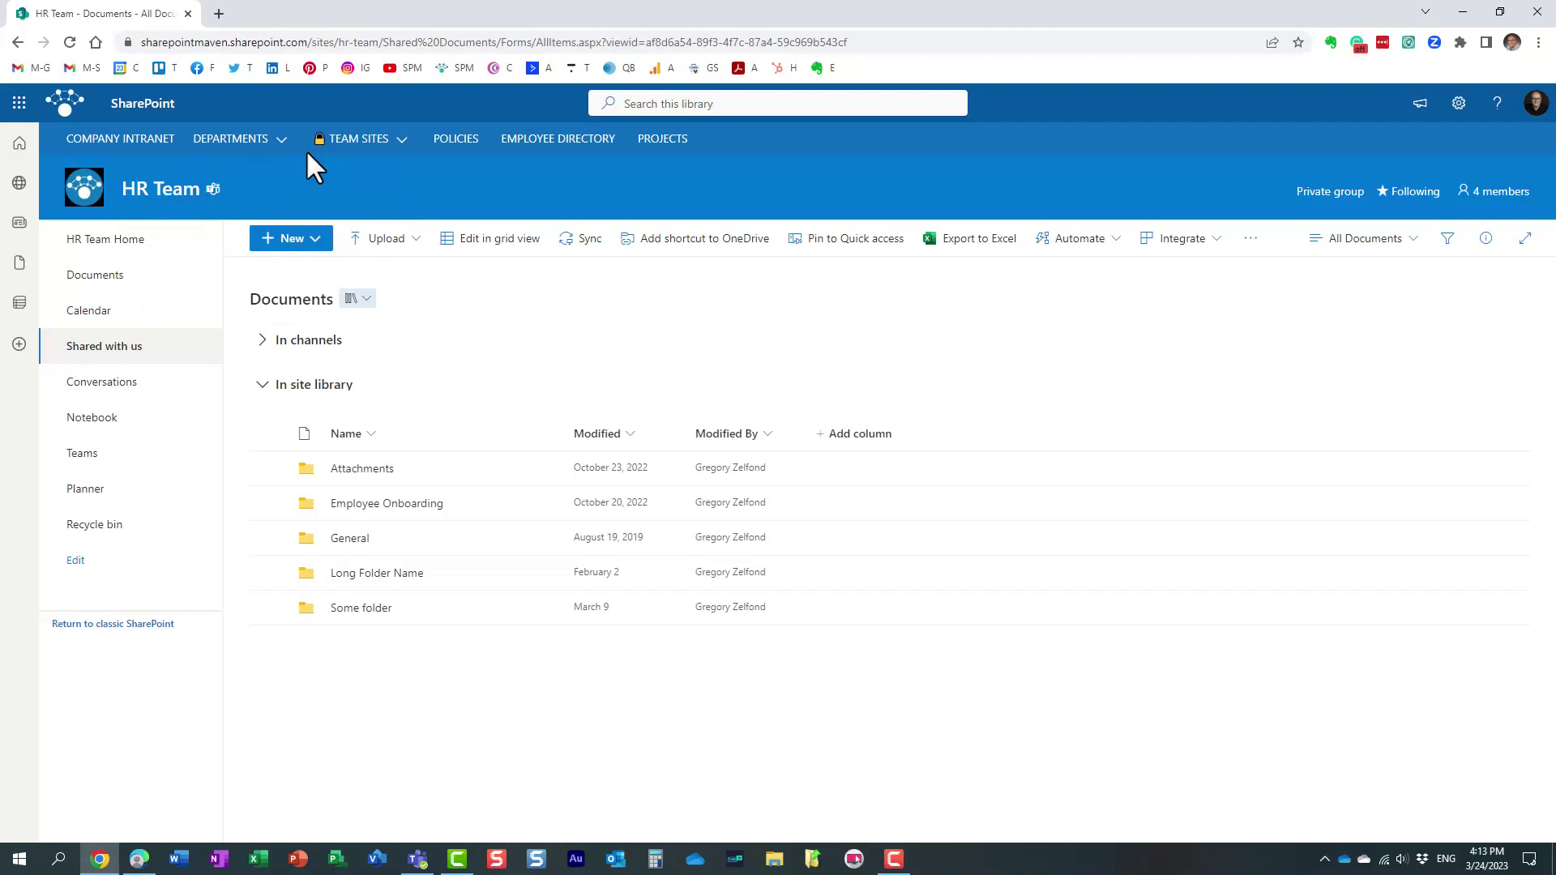
{"action": "left_click", "coordinate": [357, 539]}
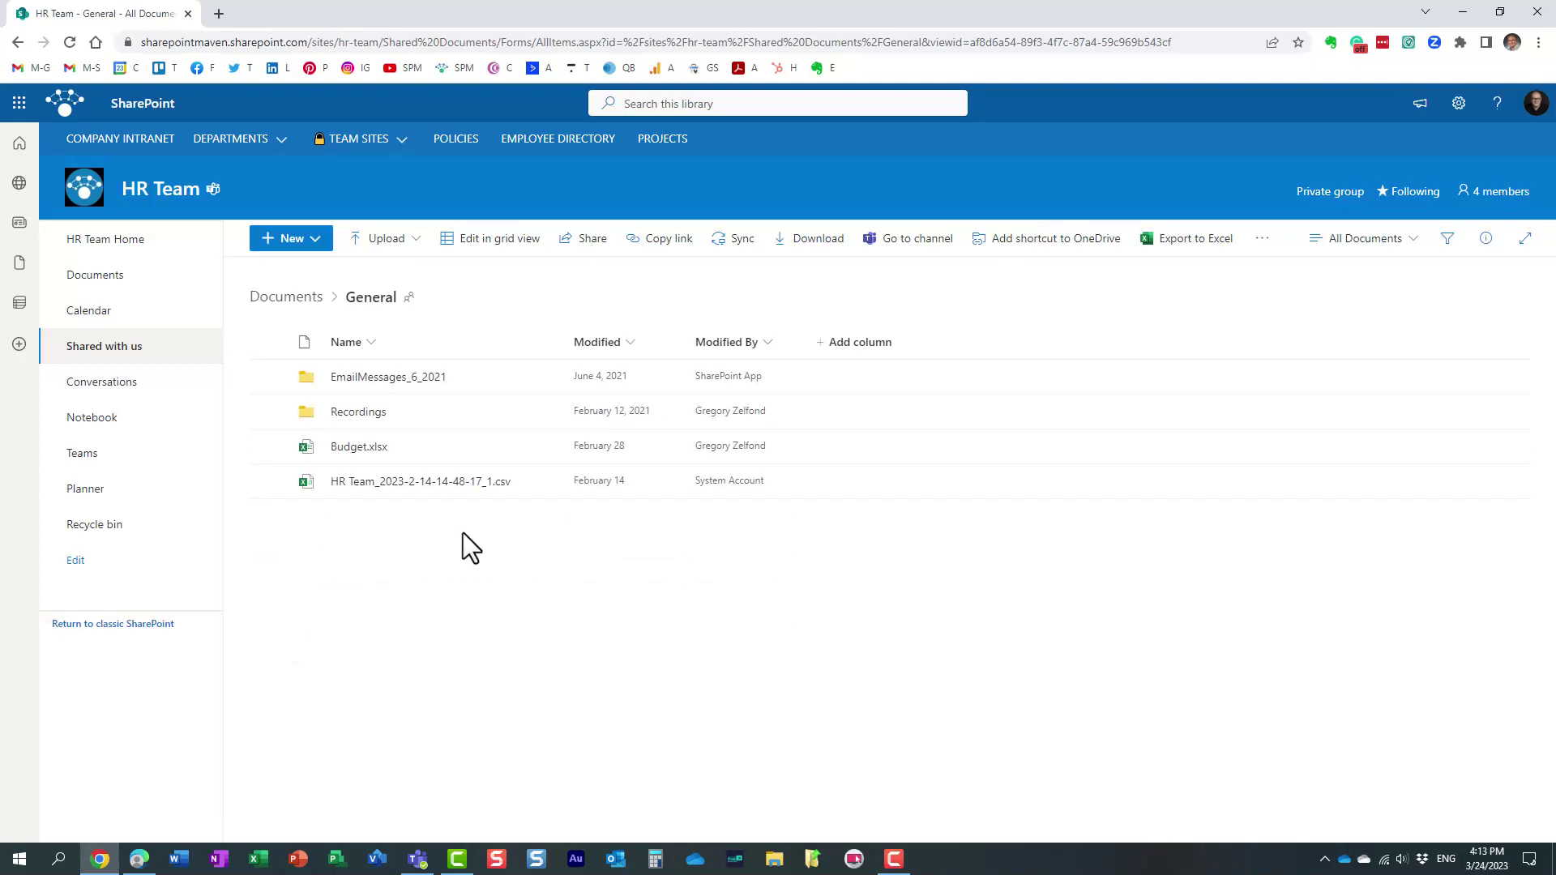
{"action": "left_click", "coordinate": [358, 413]}
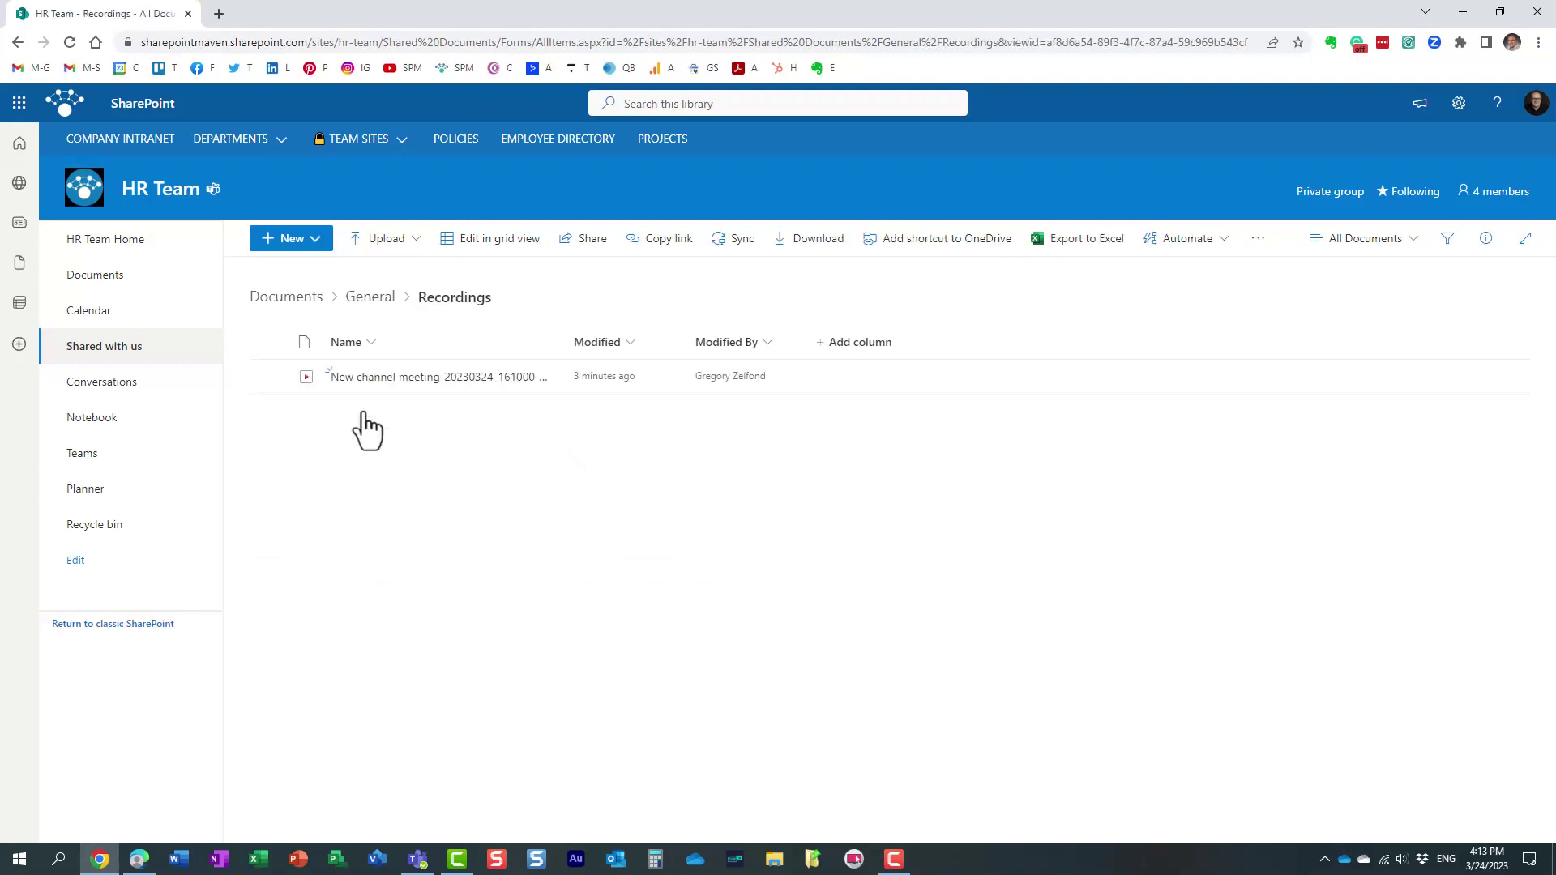
Step: Examine the expiration date and its change options in the new channel meeting recording's details, leaving them unchanged
{"action": "left_click", "coordinate": [268, 376]}
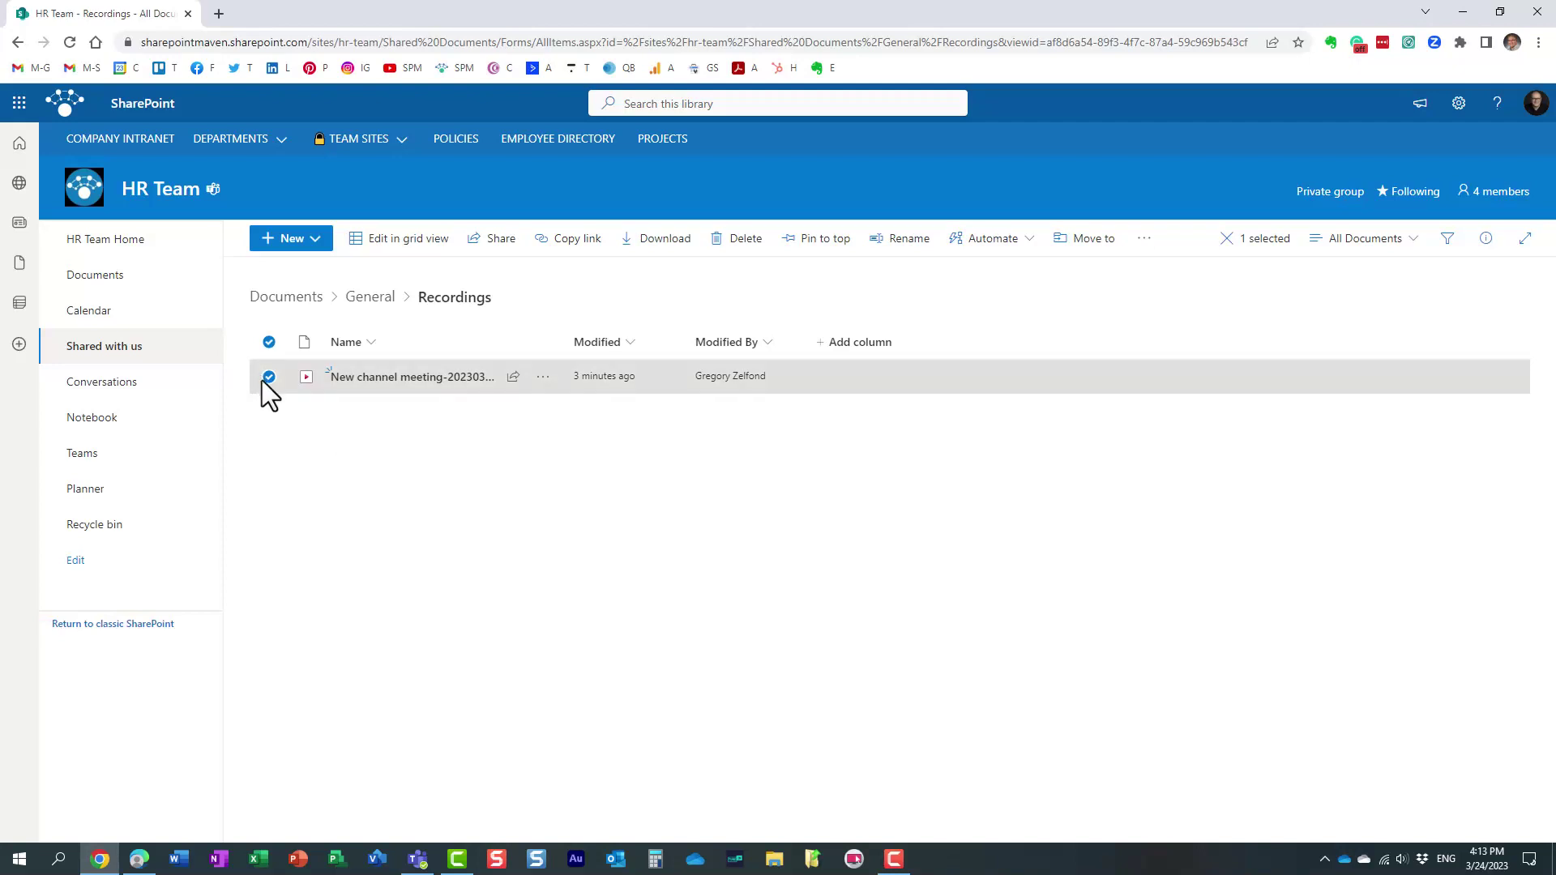
{"action": "left_click", "coordinate": [1487, 239]}
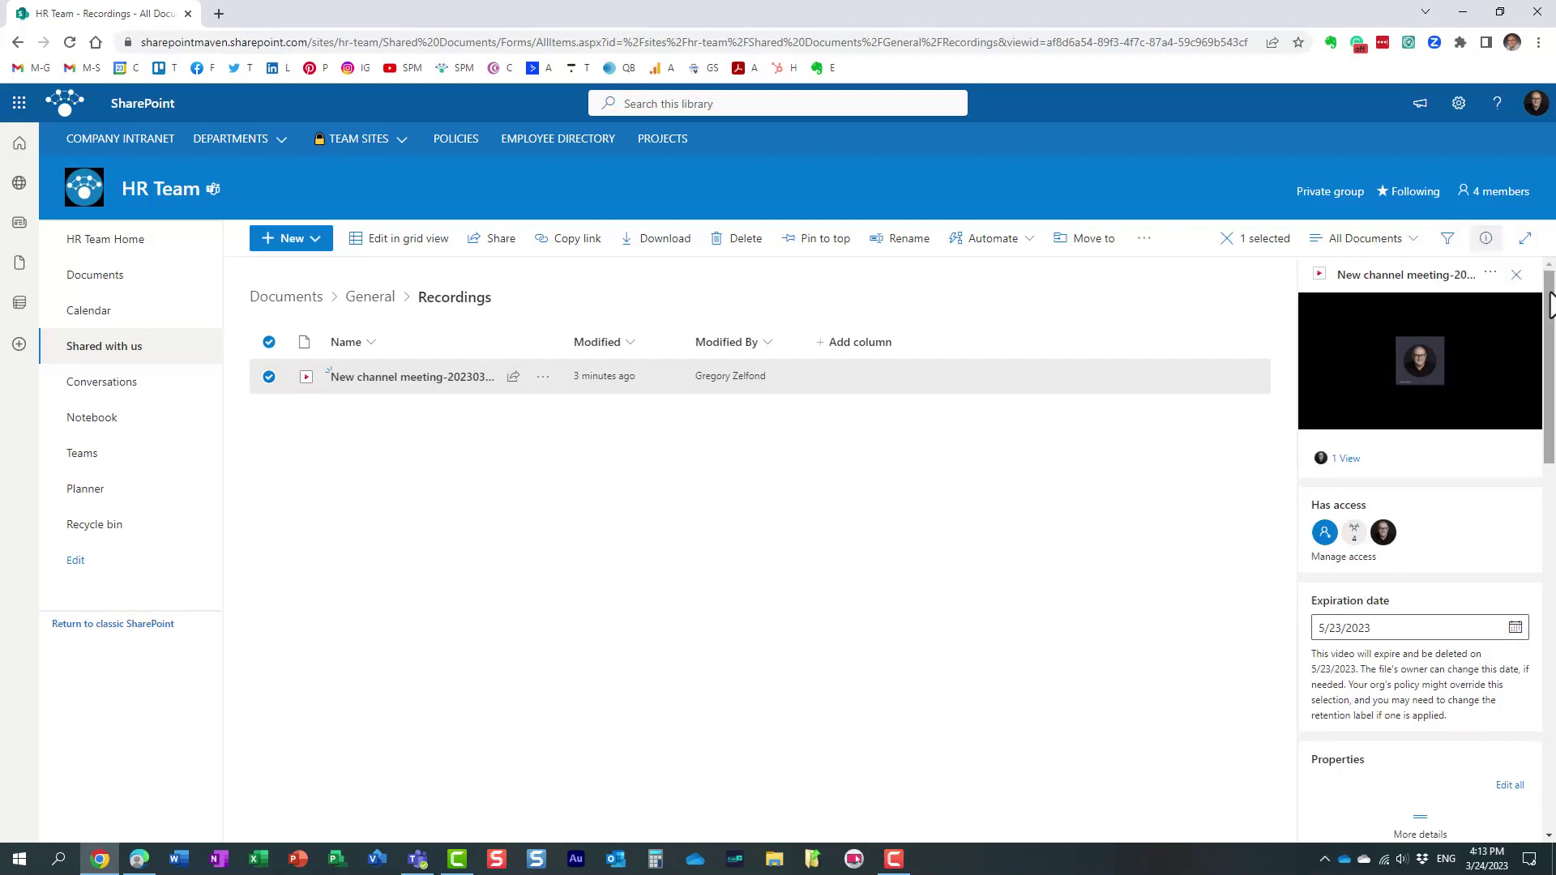
{"action": "mouse_move", "coordinate": [1550, 304]}
{"action": "left_mouse_down"}
{"action": "mouse_move", "coordinate": [1552, 435]}
{"action": "mouse_move", "coordinate": [1553, 312]}
{"action": "left_mouse_up"}
{"action": "mouse_move", "coordinate": [1551, 438]}
{"action": "left_mouse_down"}
{"action": "mouse_move", "coordinate": [1550, 595]}
{"action": "mouse_move", "coordinate": [1548, 435]}
{"action": "left_mouse_up"}
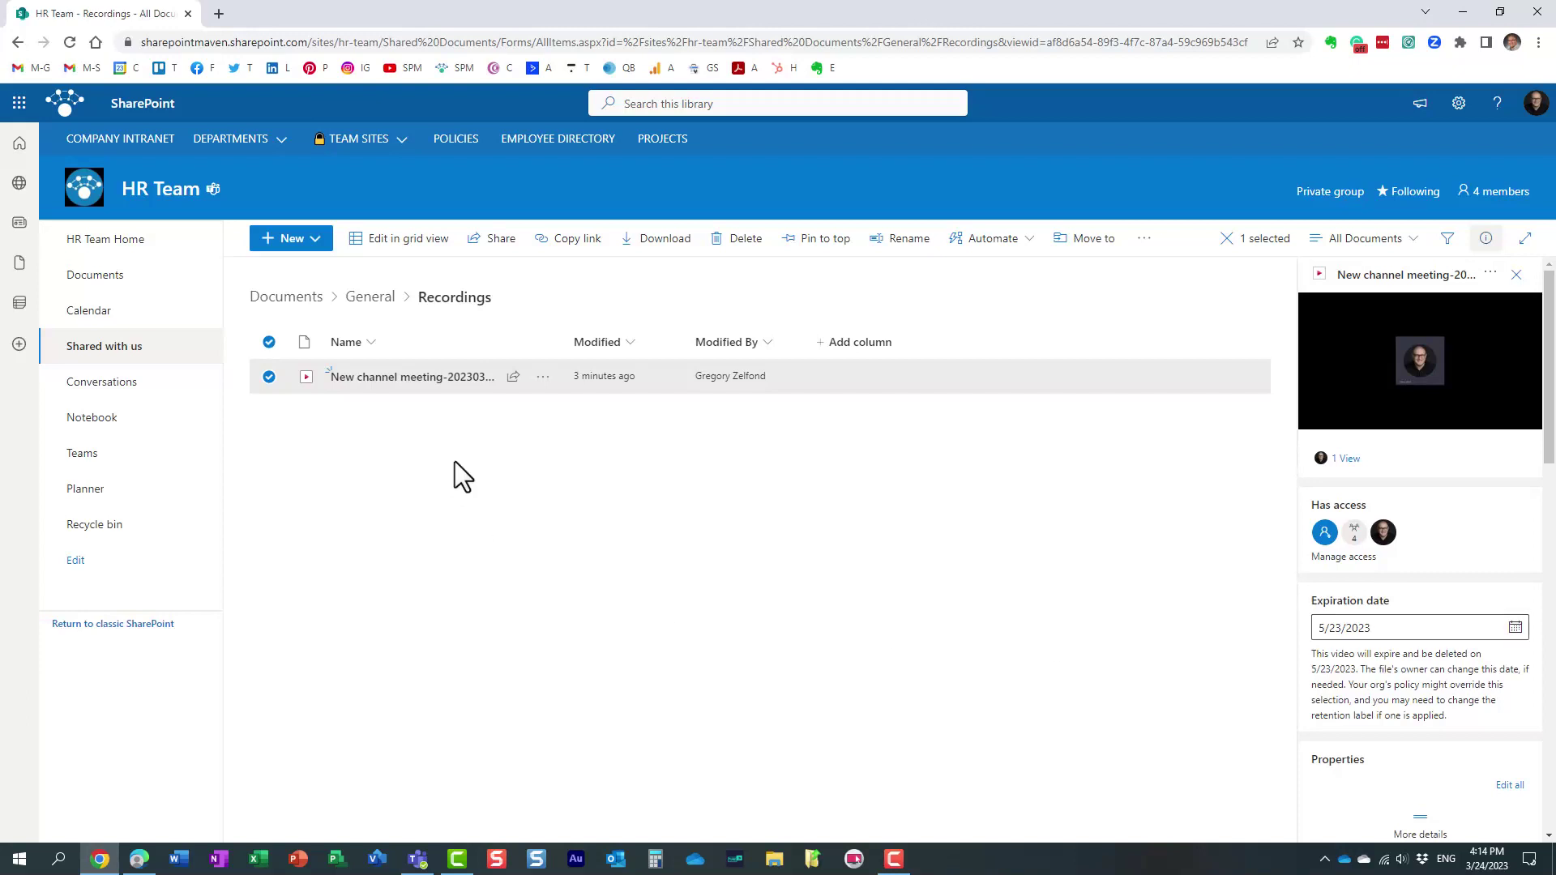
{"action": "left_click", "coordinate": [1515, 628]}
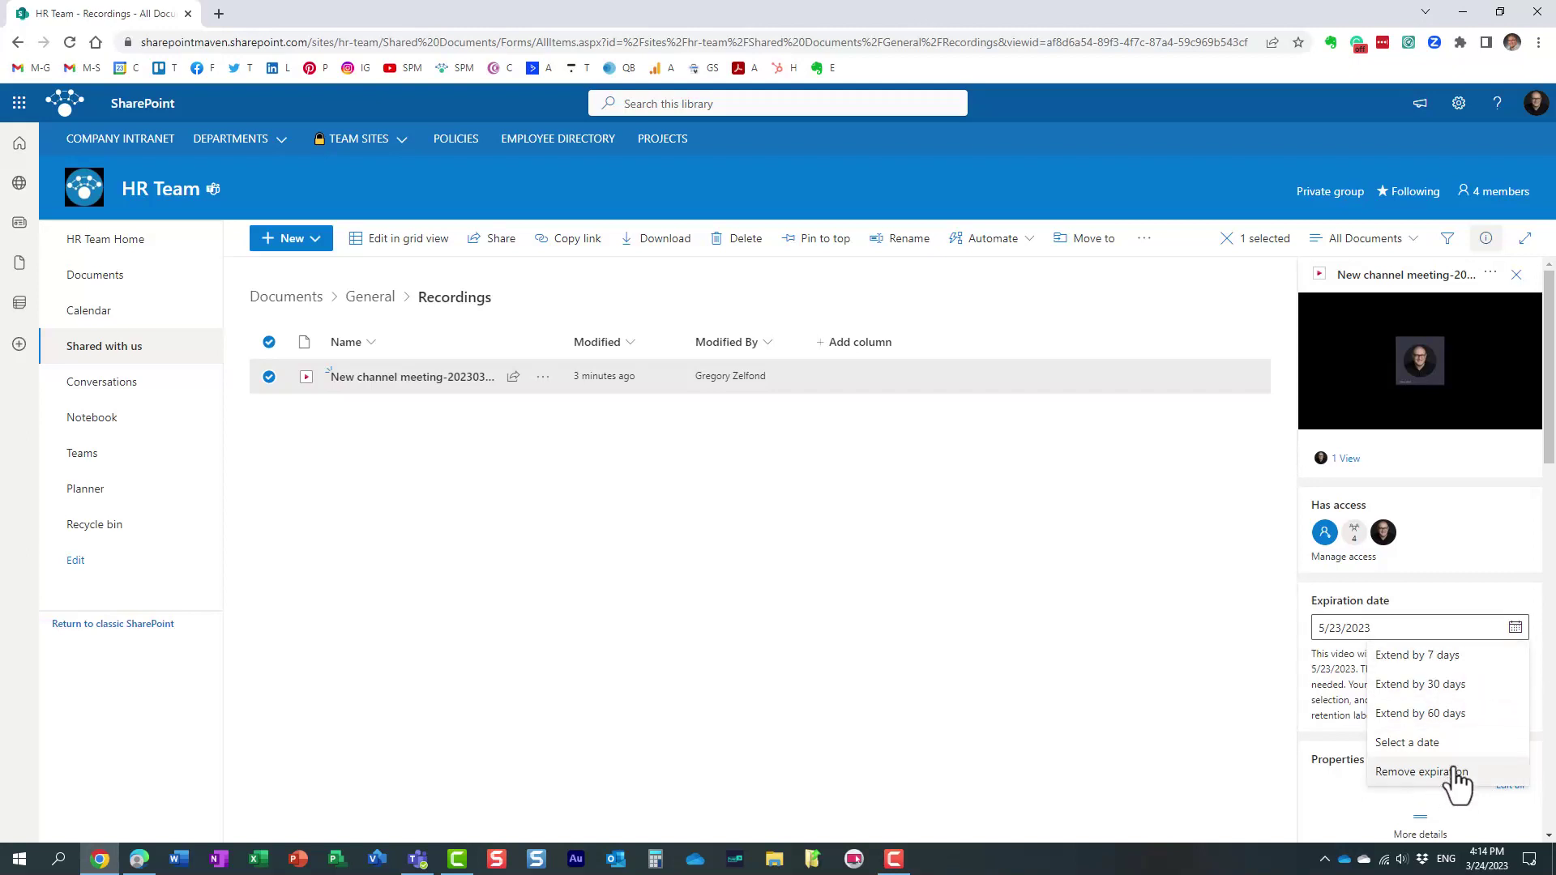
{"action": "left_click", "coordinate": [1007, 524]}
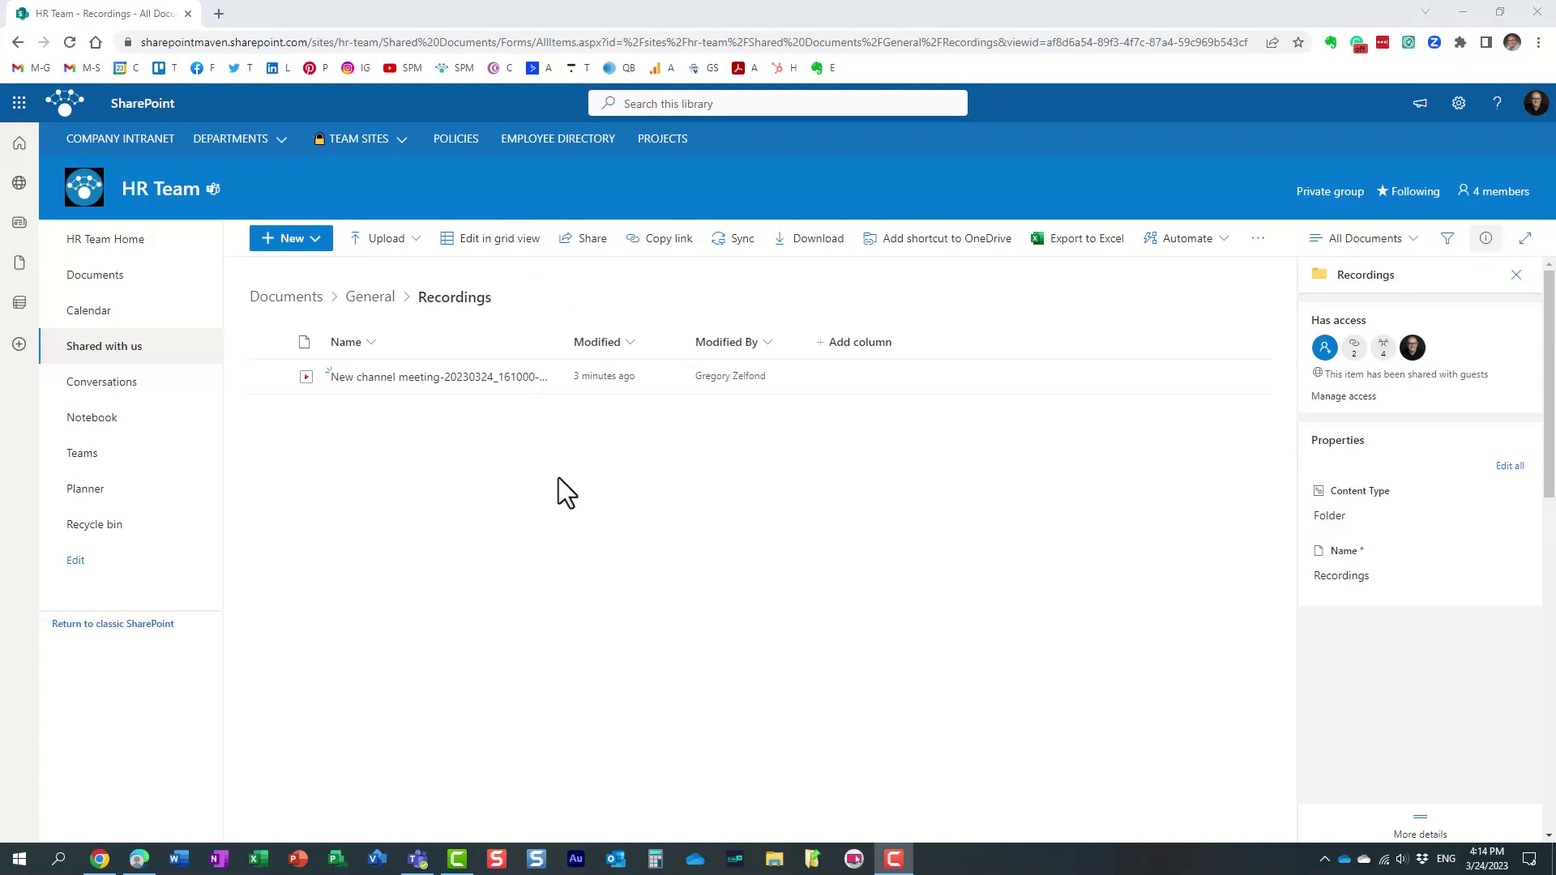